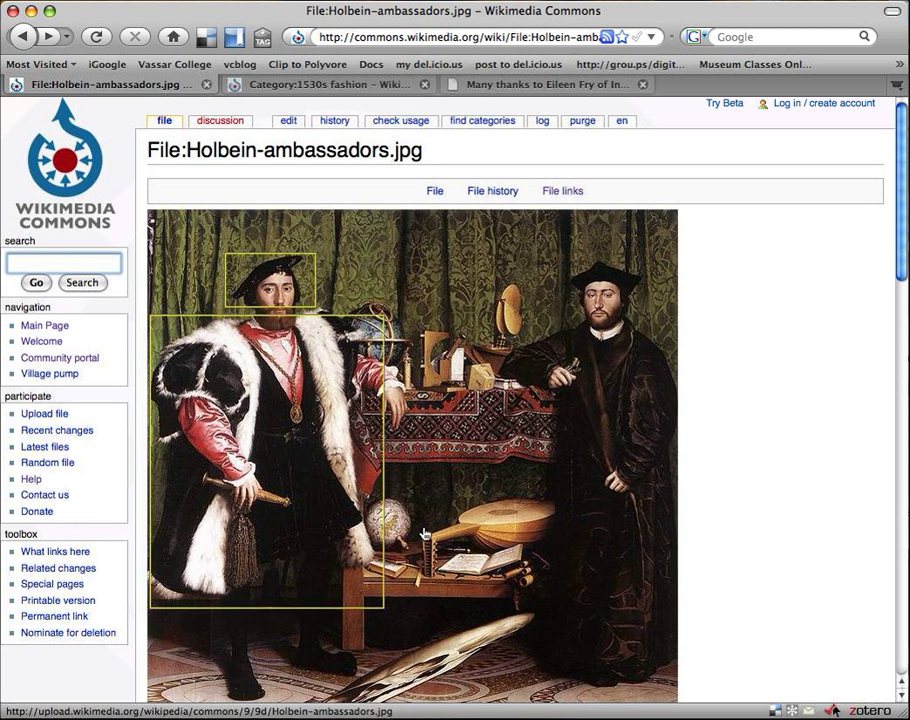
# Step: Log in to Wikimedia Commons with the account password and return to the Holbein-ambassadors.jpg file page
pyautogui.click(809, 141)
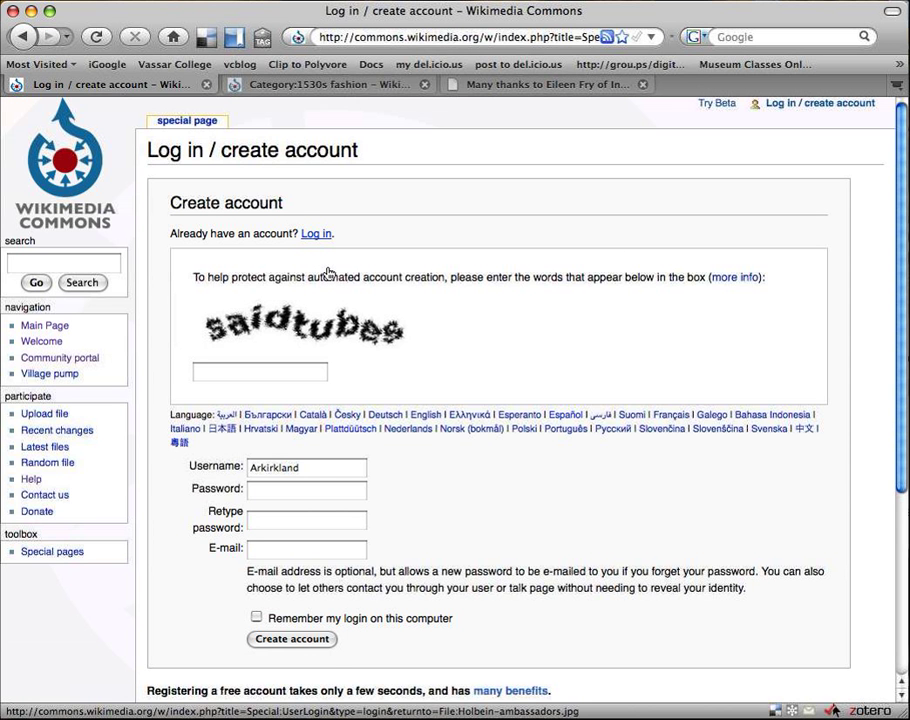
pyautogui.click(316, 233)
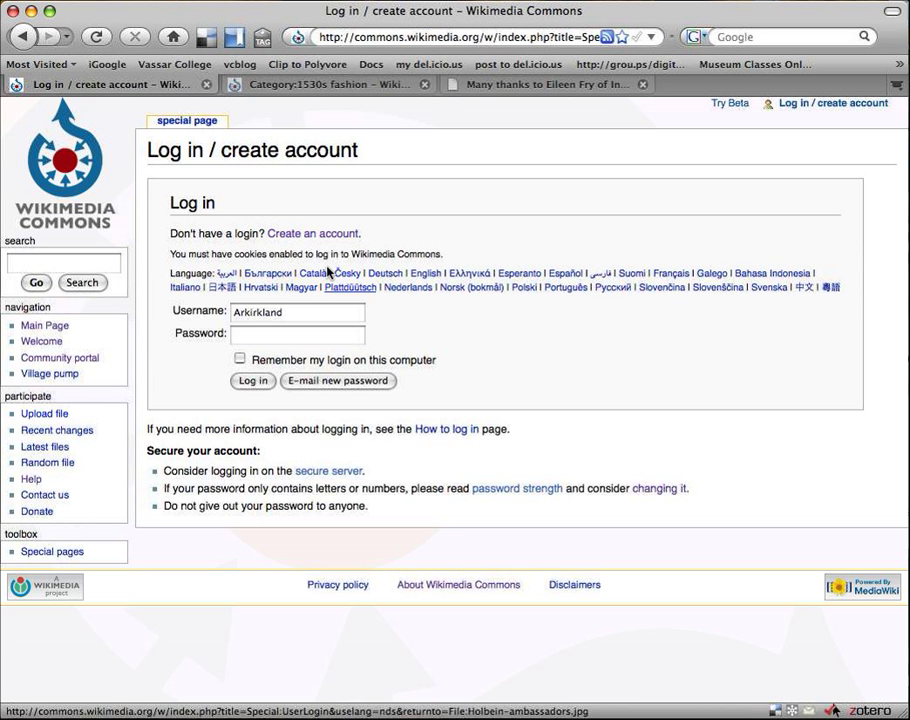
pyautogui.click(317, 336)
pyautogui.write('••••••••')
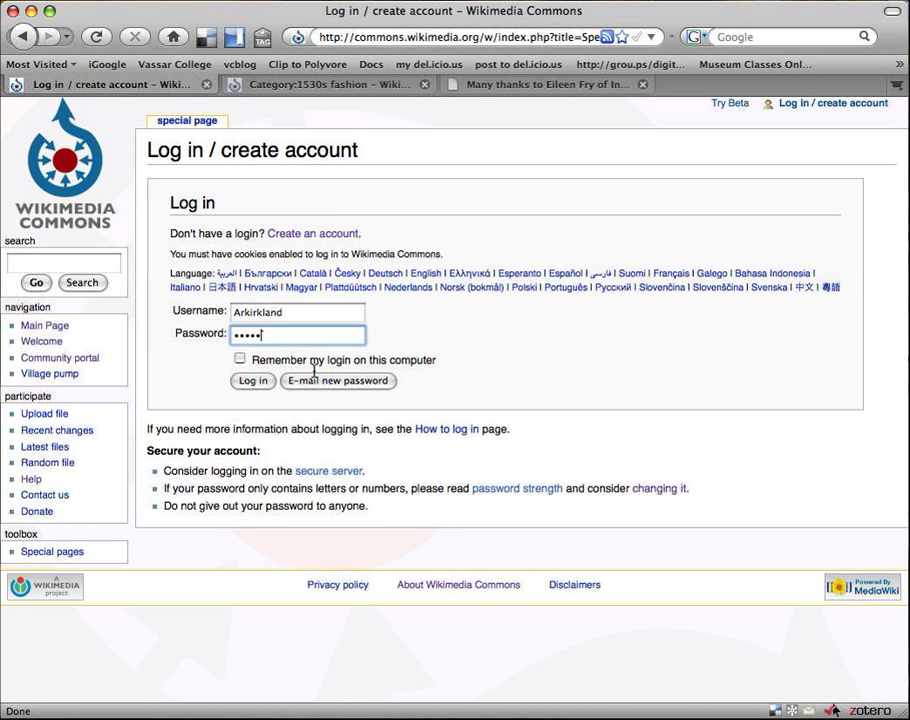
pyautogui.press('Return')
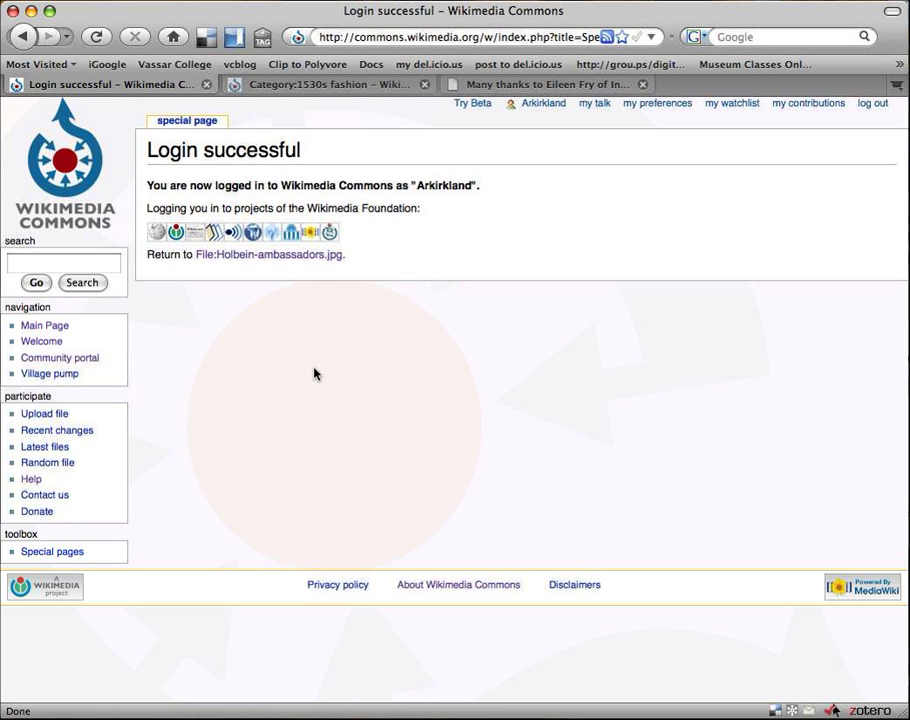
pyautogui.click(257, 293)
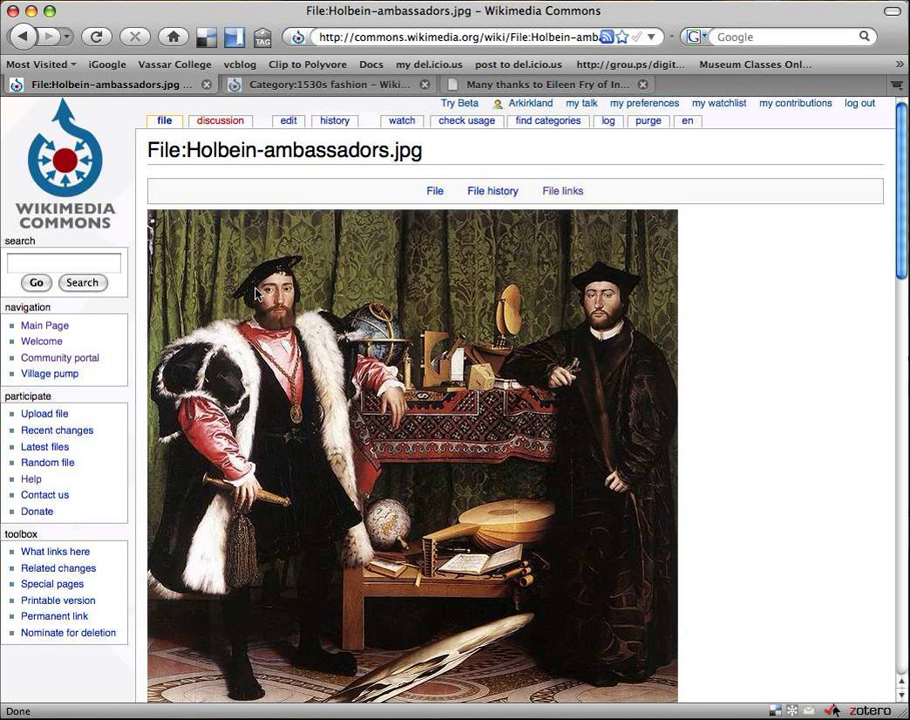
pyautogui.moveTo(258, 290)
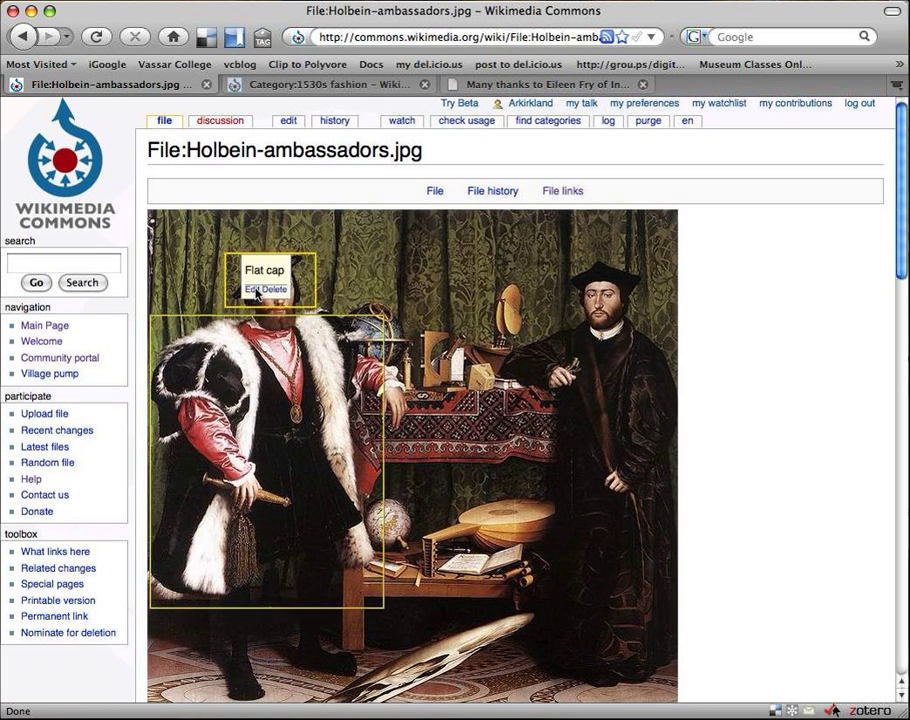
pyautogui.moveTo(385, 553)
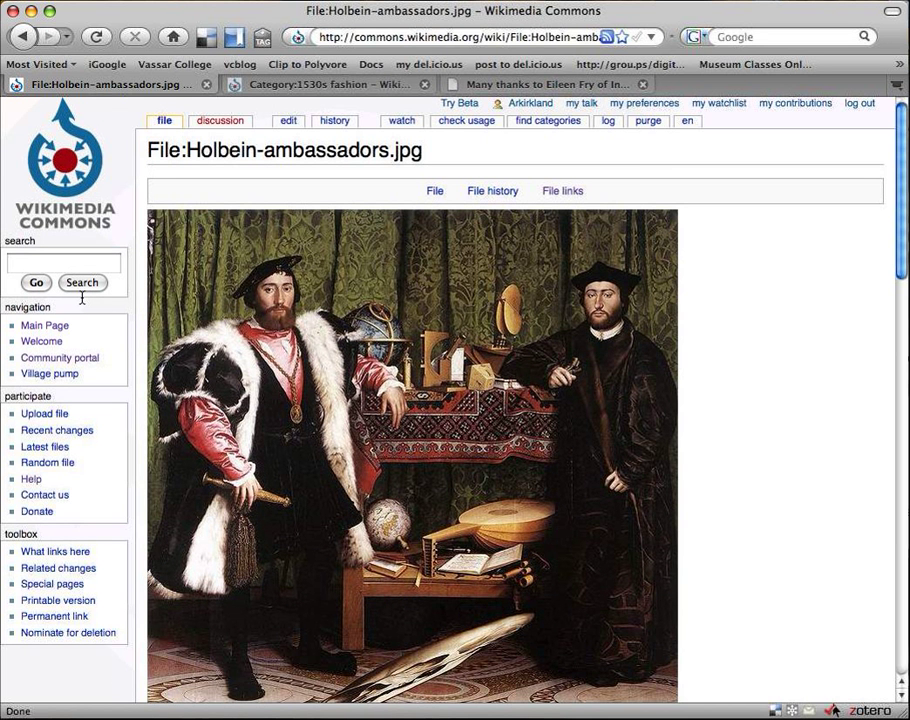
# Step: Search Wikimedia Commons for "jerkin"
pyautogui.click(82, 264)
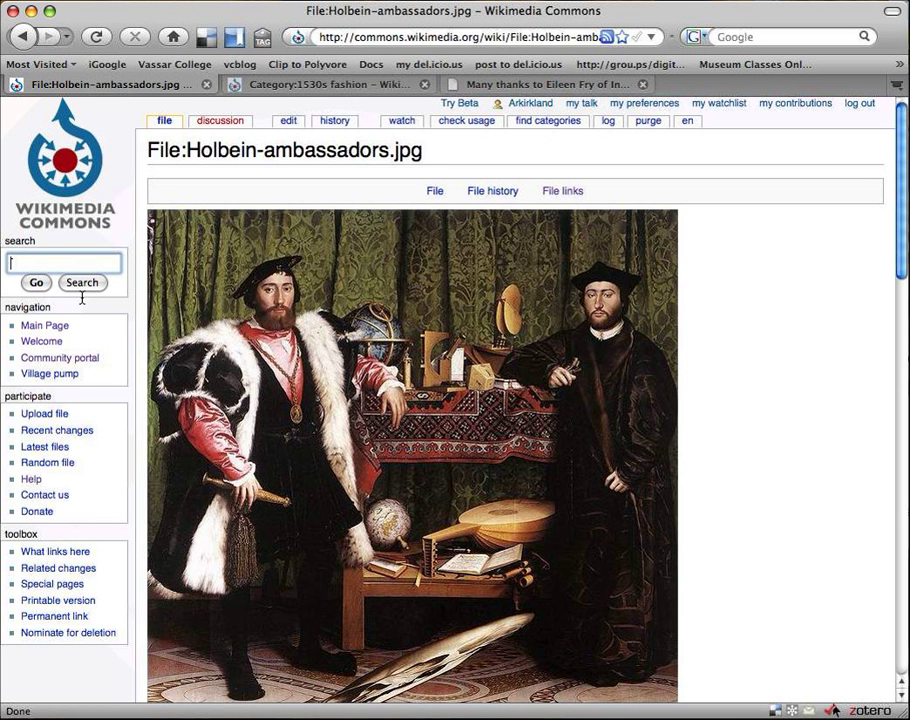
pyautogui.write('jerkin')
pyautogui.press('Return')
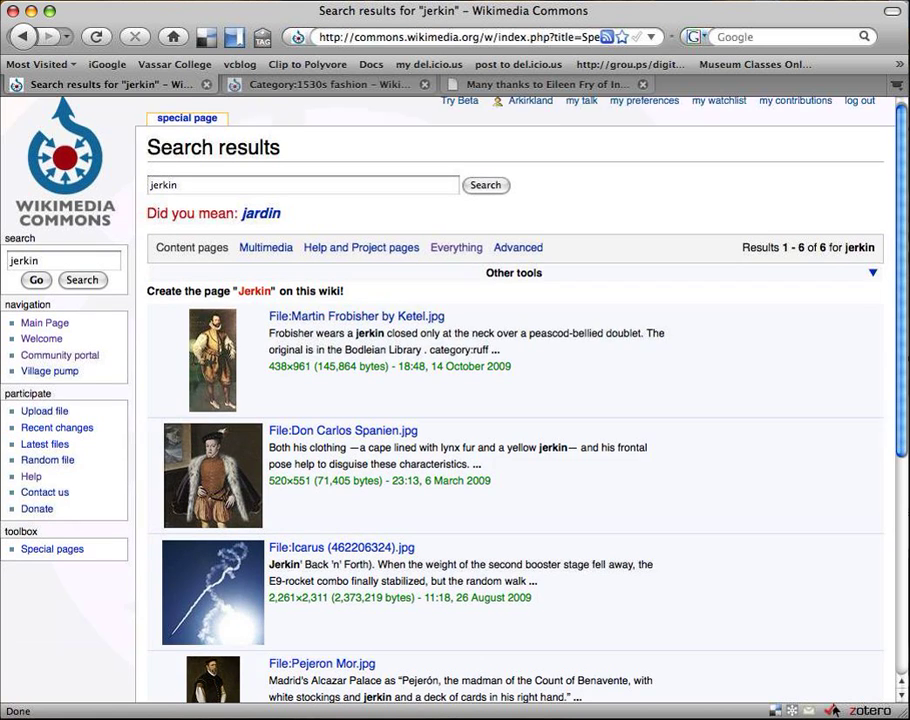
# Step: Review the thumbnails and descriptions in the "jerkin" search results for examples of the garment
pyautogui.scroll(-3, 510, 450)
pyautogui.scroll(-3, 510, 420)
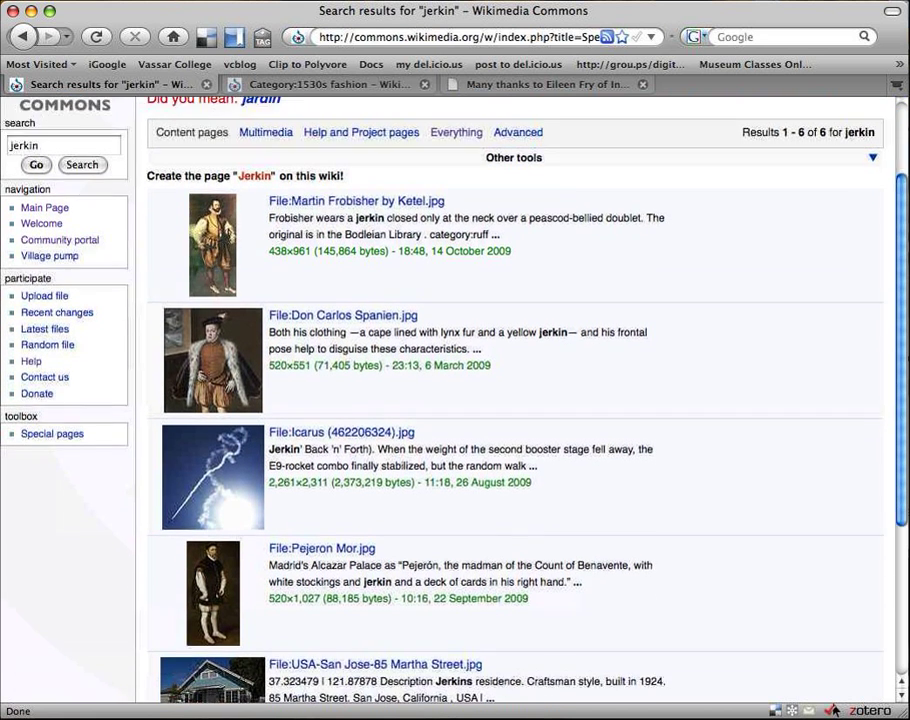
pyautogui.scroll(-7, 510, 400)
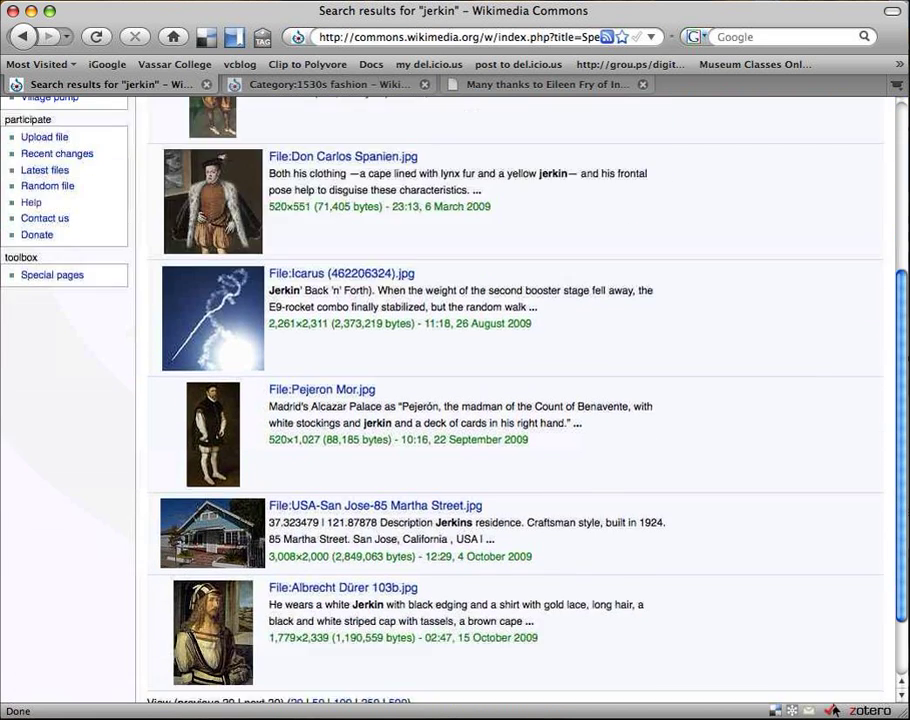
pyautogui.scroll(-1, 510, 380)
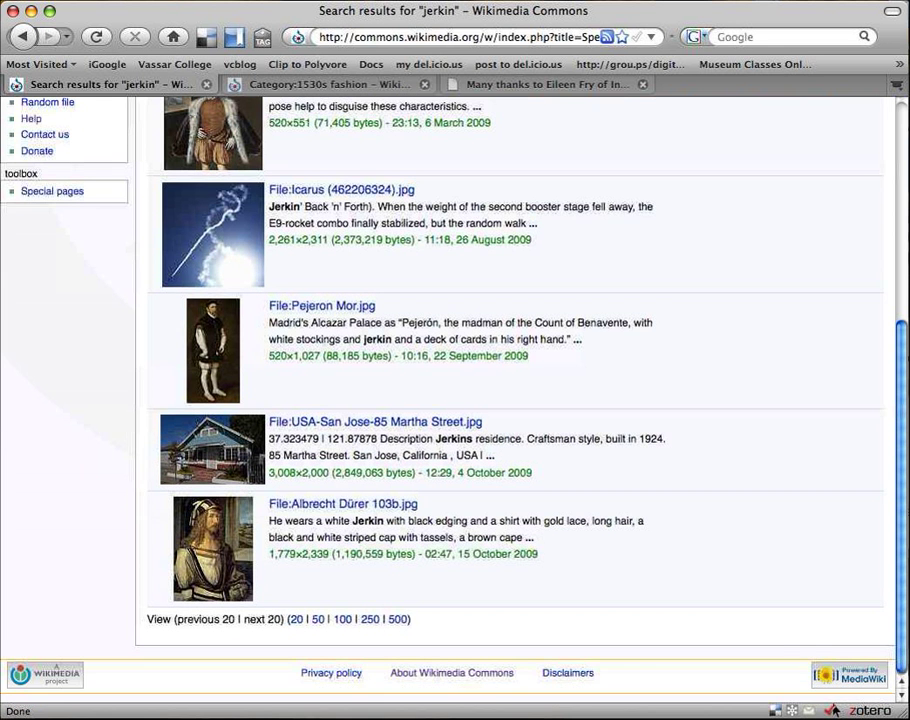
pyautogui.scroll(1, 510, 380)
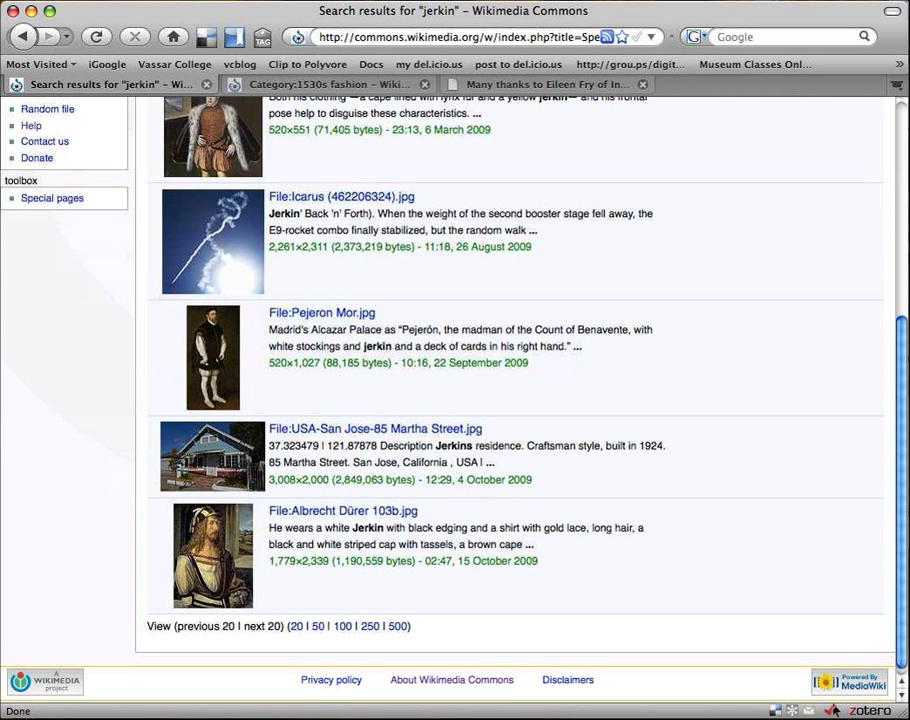
pyautogui.scroll(4, 510, 400)
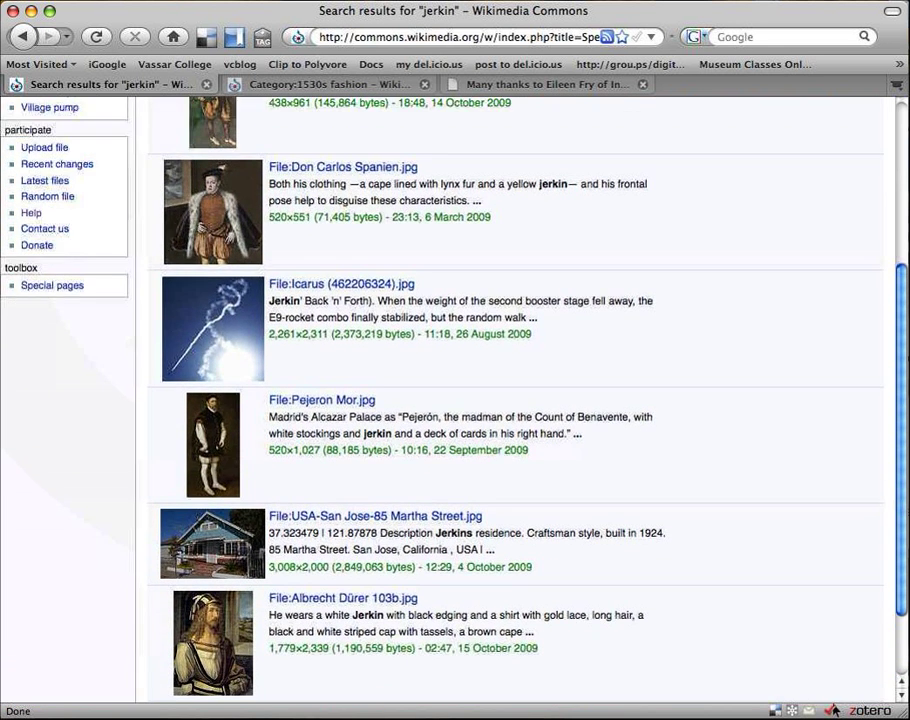
pyautogui.scroll(6, 510, 400)
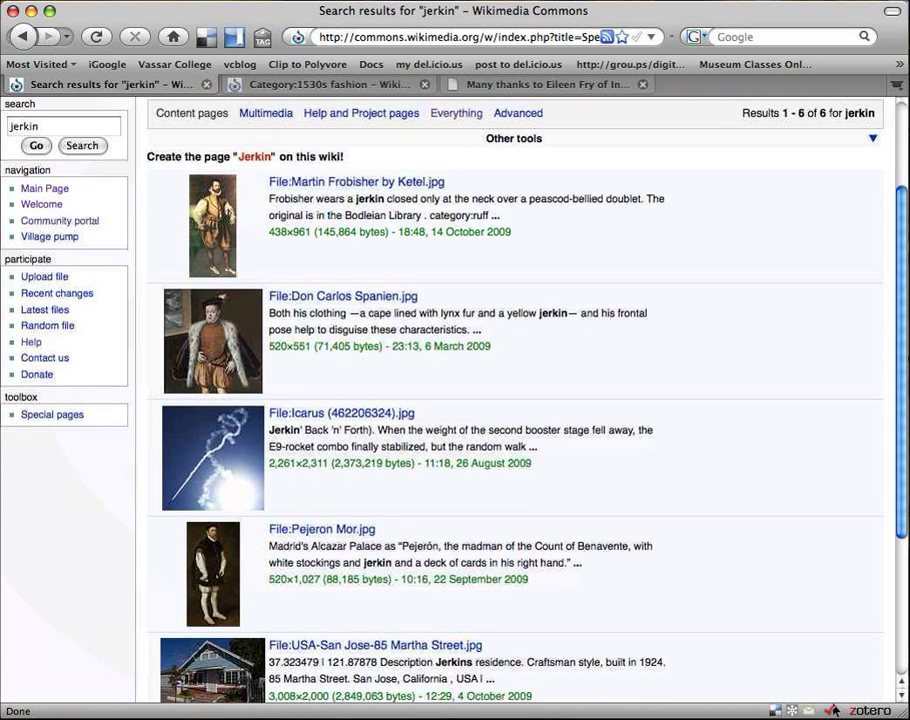
pyautogui.scroll(6, 510, 400)
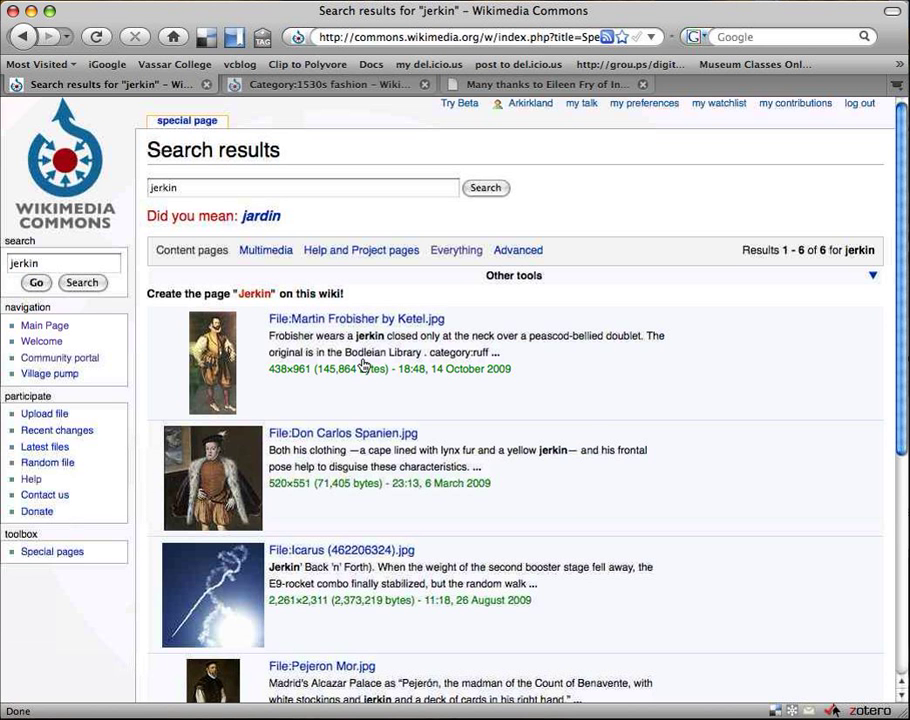
# Step: Return to the Holbein-ambassadors.jpg file page and outline a new note around the left man's body from neck to knees
pyautogui.click(25, 38)
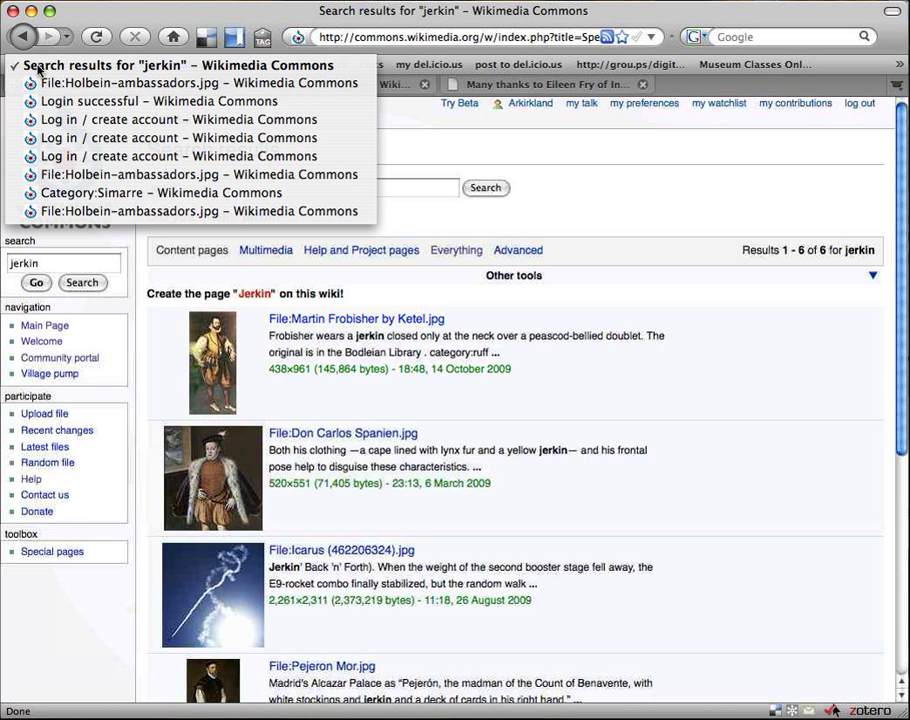
pyautogui.press('Return')
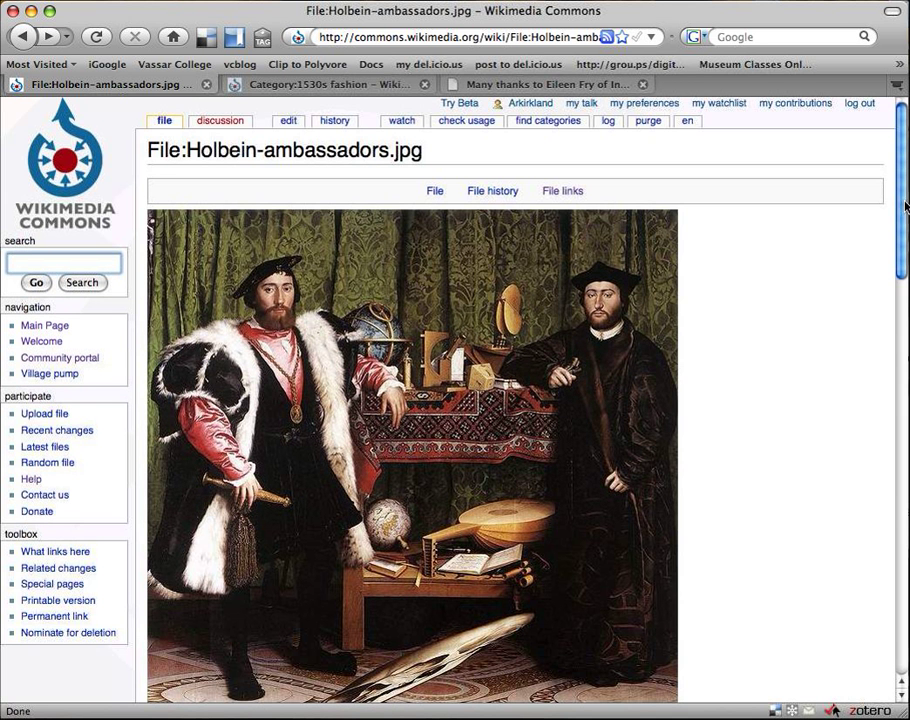
pyautogui.scroll(-3, 455, 400)
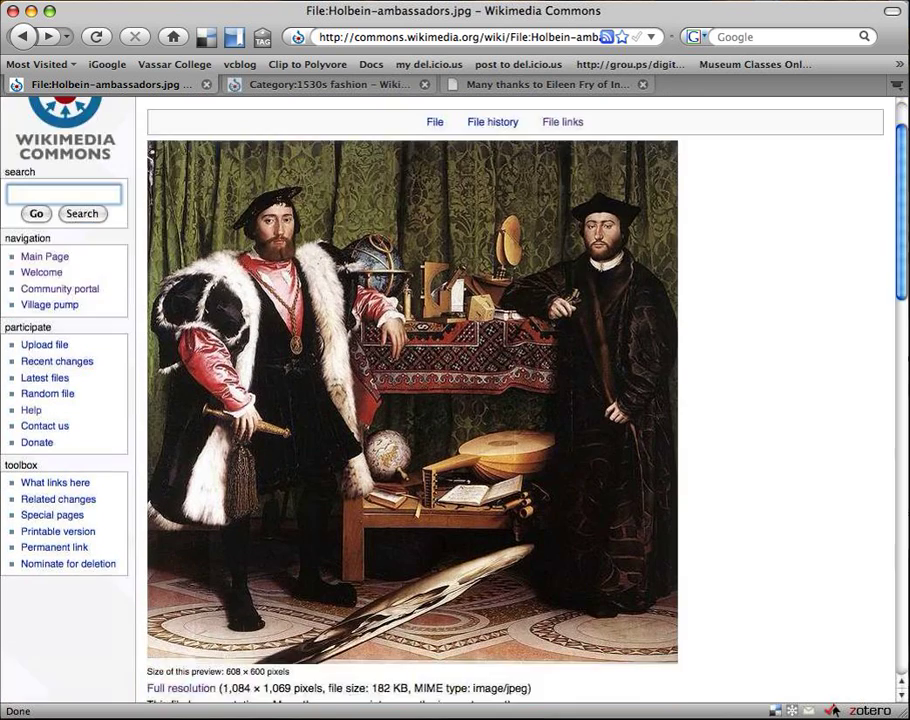
pyautogui.scroll(-3, 455, 400)
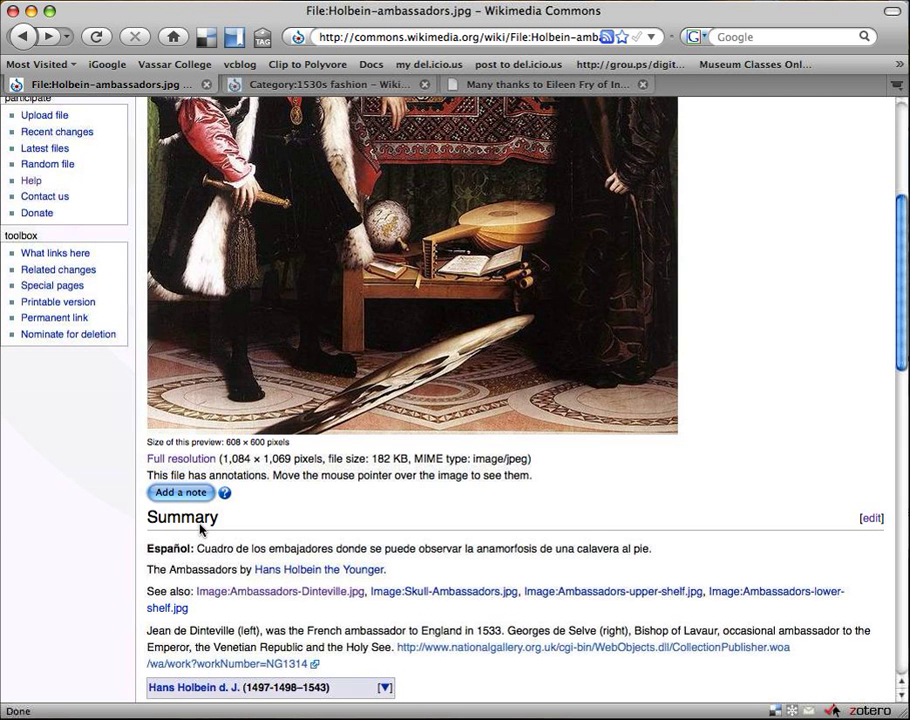
pyautogui.click(181, 492)
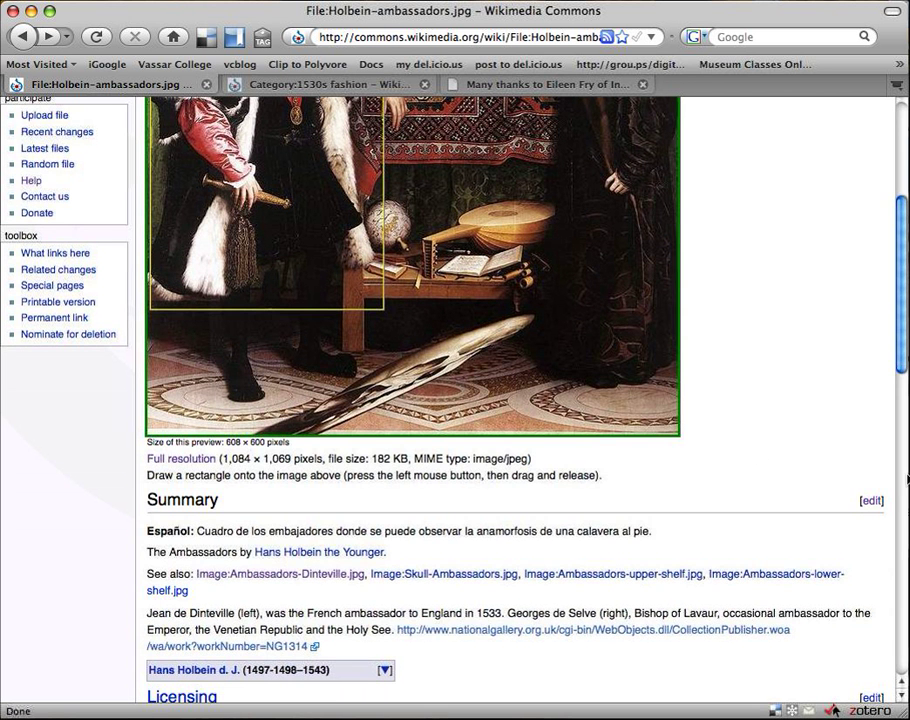
pyautogui.scroll(3, 900, 478)
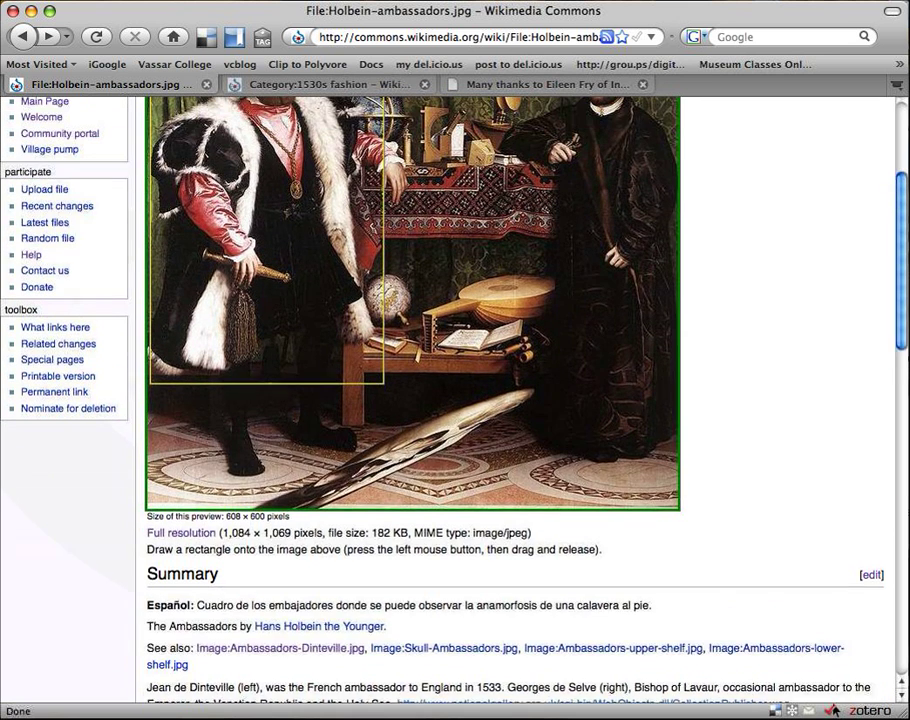
pyautogui.scroll(2, 412, 380)
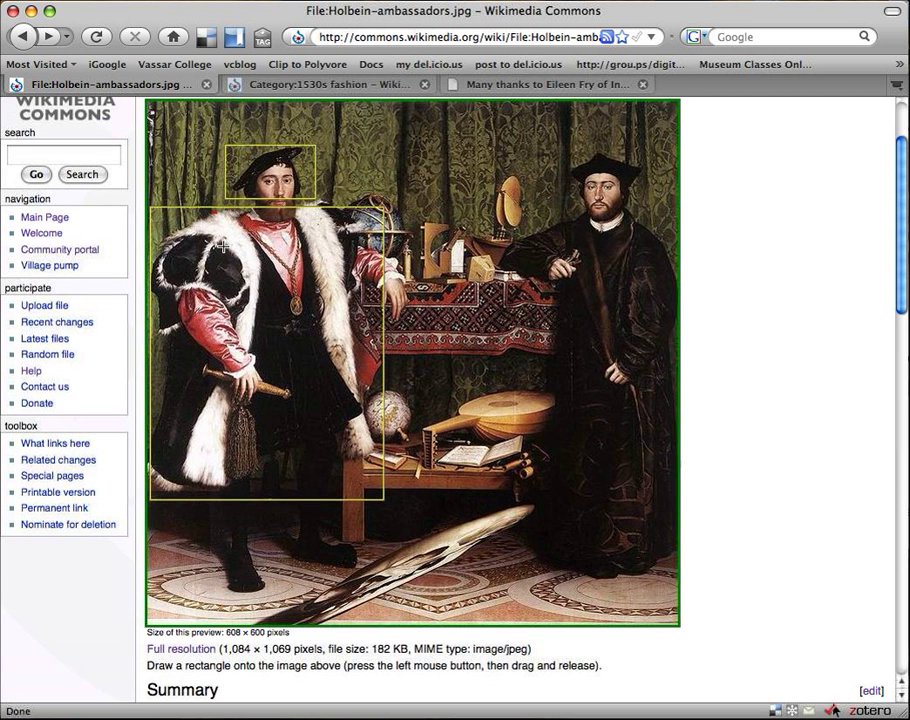
pyautogui.moveTo(213, 212)
pyautogui.mouseDown()
pyautogui.moveTo(344, 312)
pyautogui.moveTo(378, 513)
pyautogui.mouseUp()
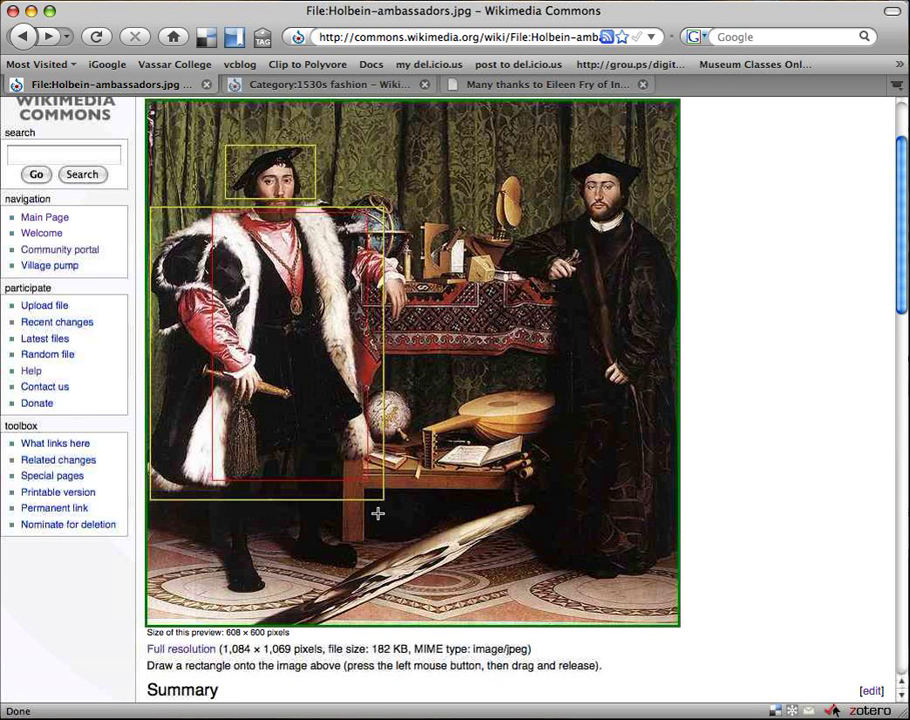
pyautogui.moveTo(378, 513); pyautogui.dragTo(380, 518)
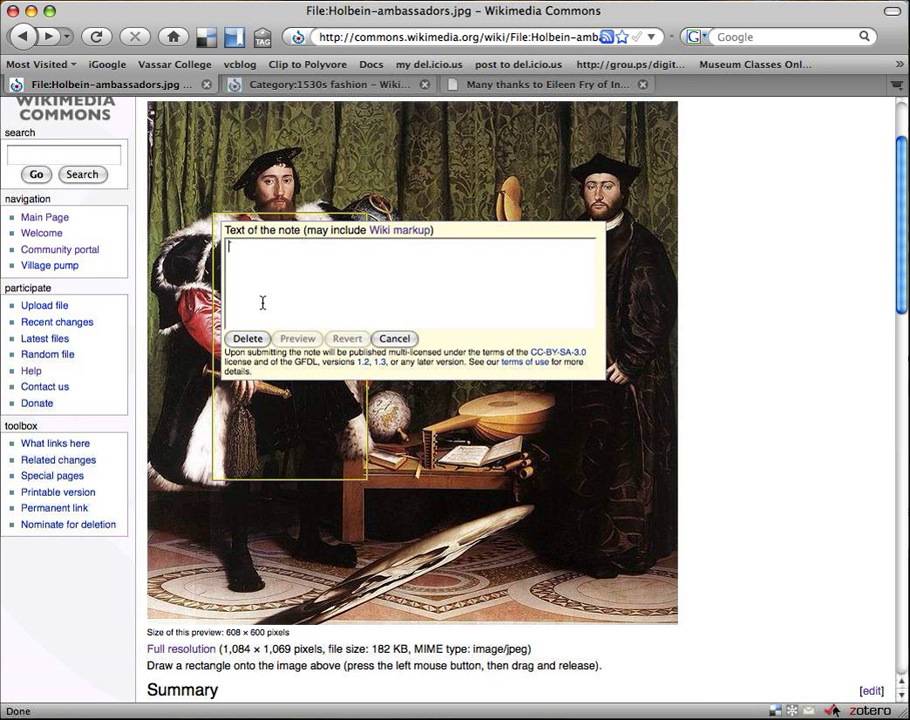
# Step: Enter "sleeveless jerkin" as the text of the new note and save it
pyautogui.write('sleeve')
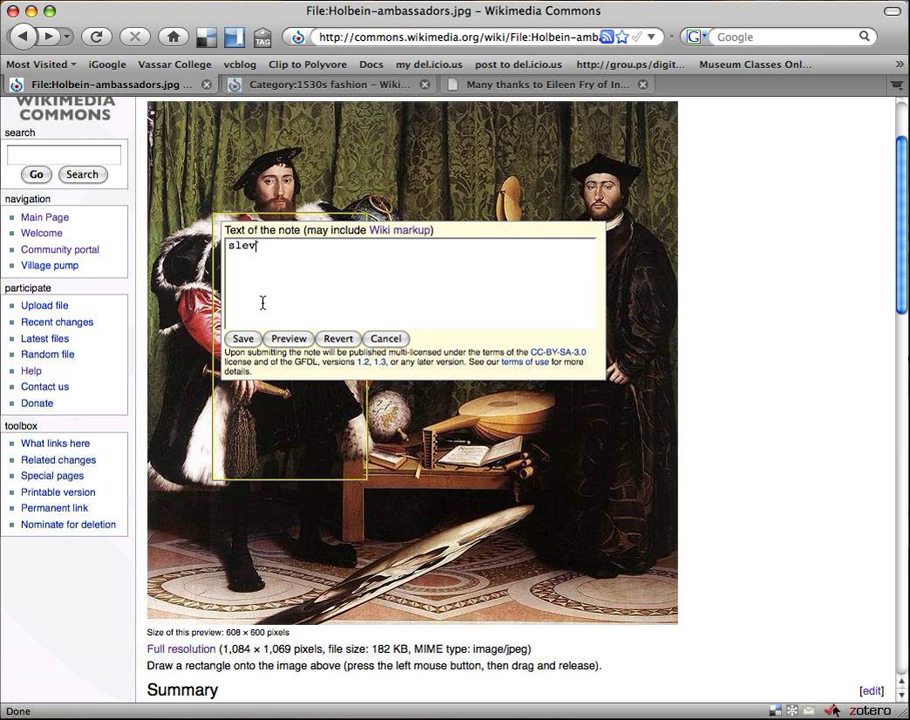
pyautogui.write('less jerkin')
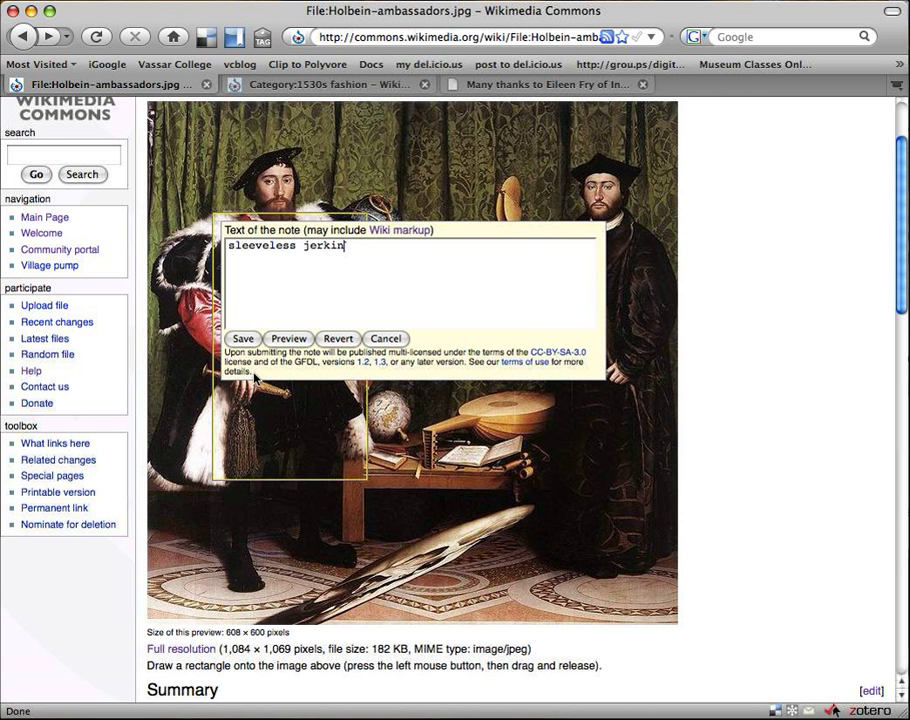
pyautogui.press('Tab')
pyautogui.press('space')
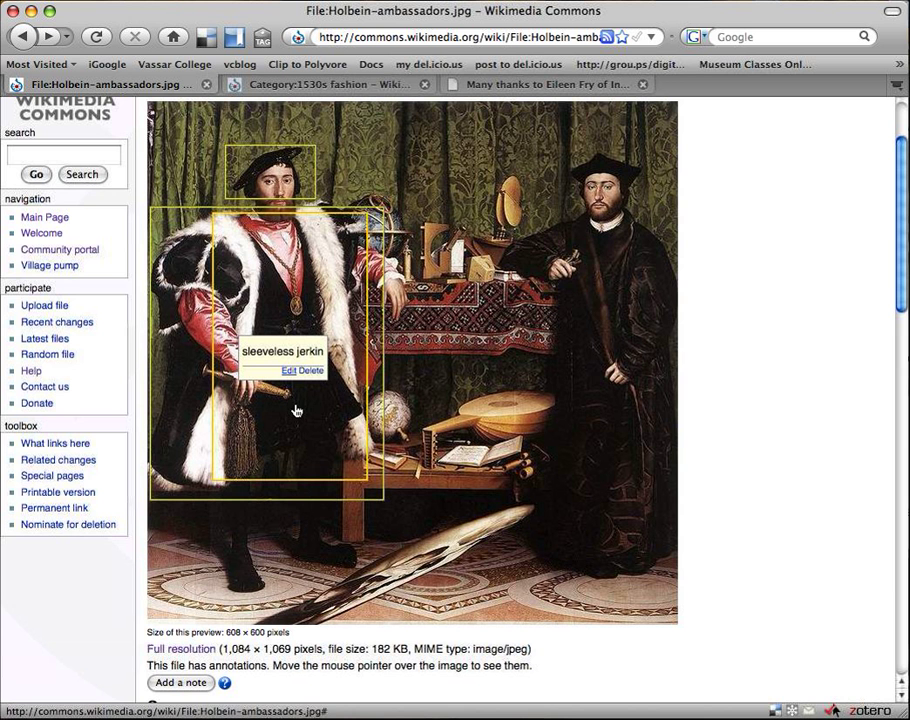
# Step: View the "sleeveless jerkin" note on the left man in the painting
pyautogui.click(289, 371)
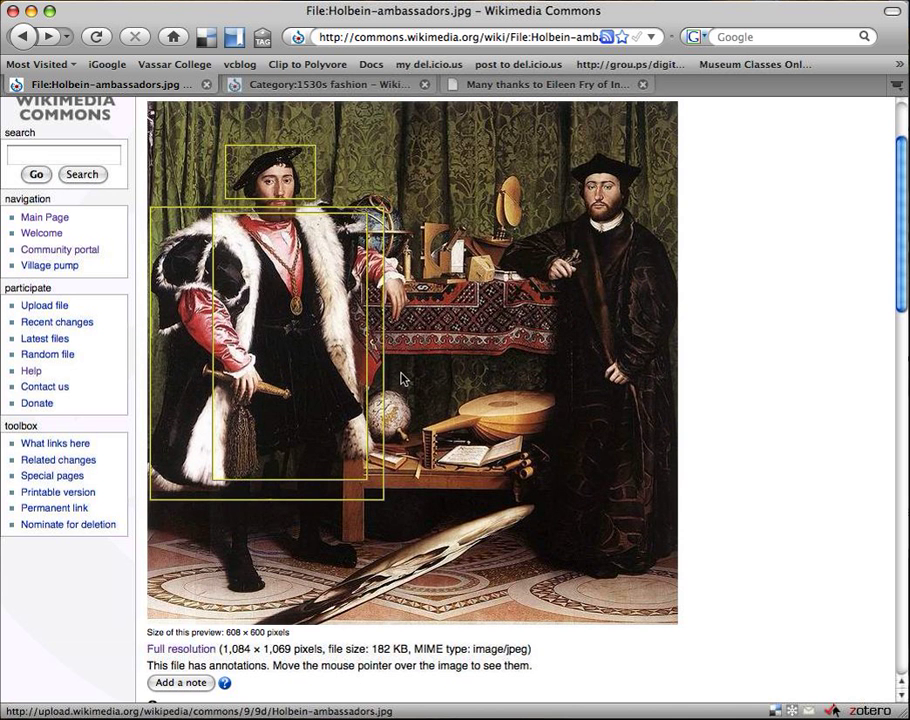
pyautogui.moveTo(347, 377)
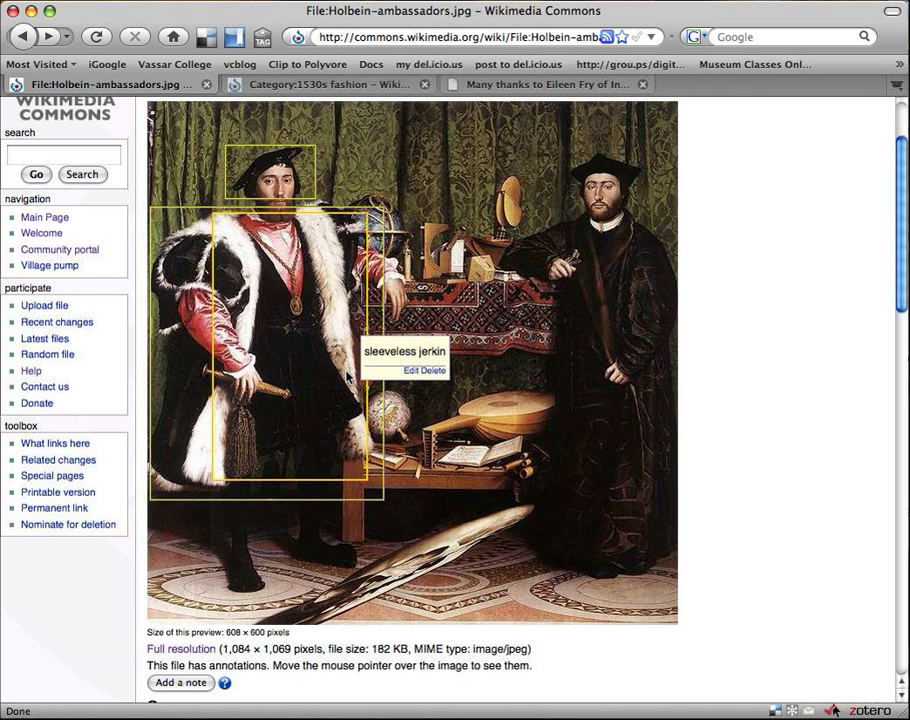
pyautogui.moveTo(184, 494)
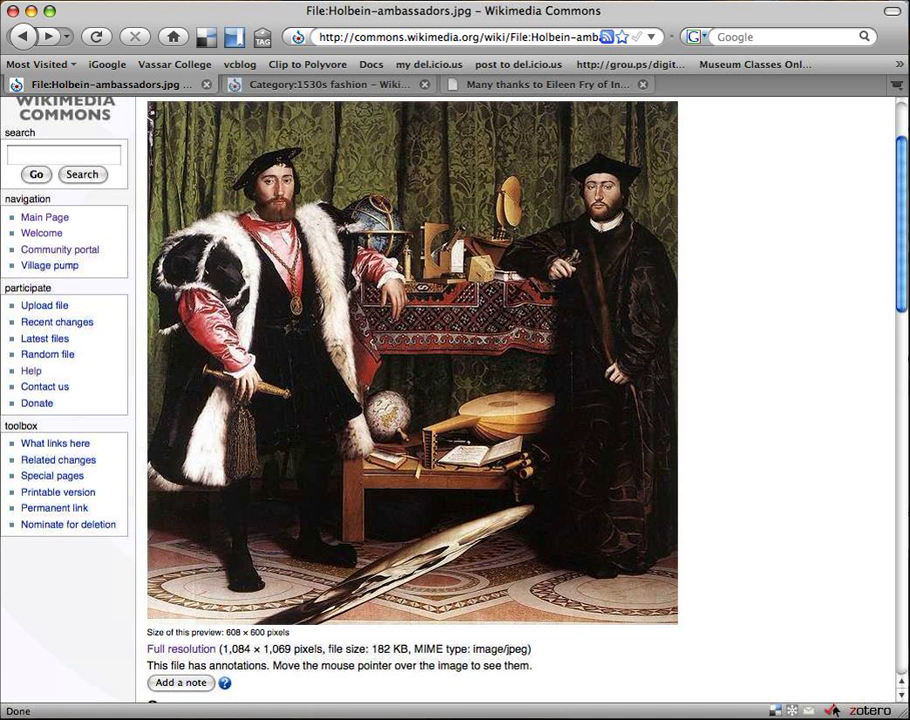
pyautogui.moveTo(362, 428)
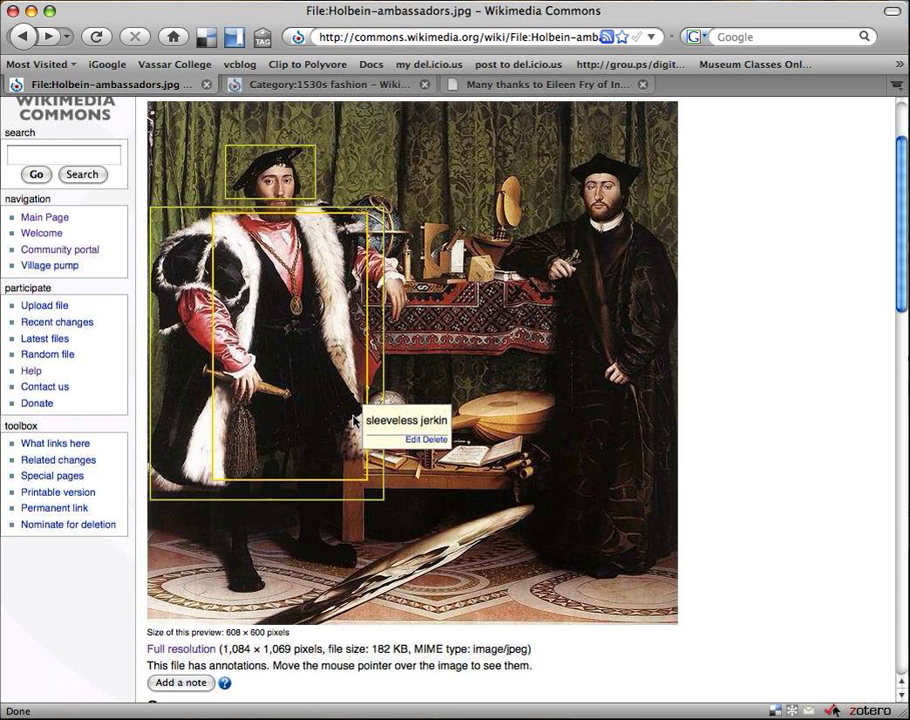
pyautogui.moveTo(386, 414)
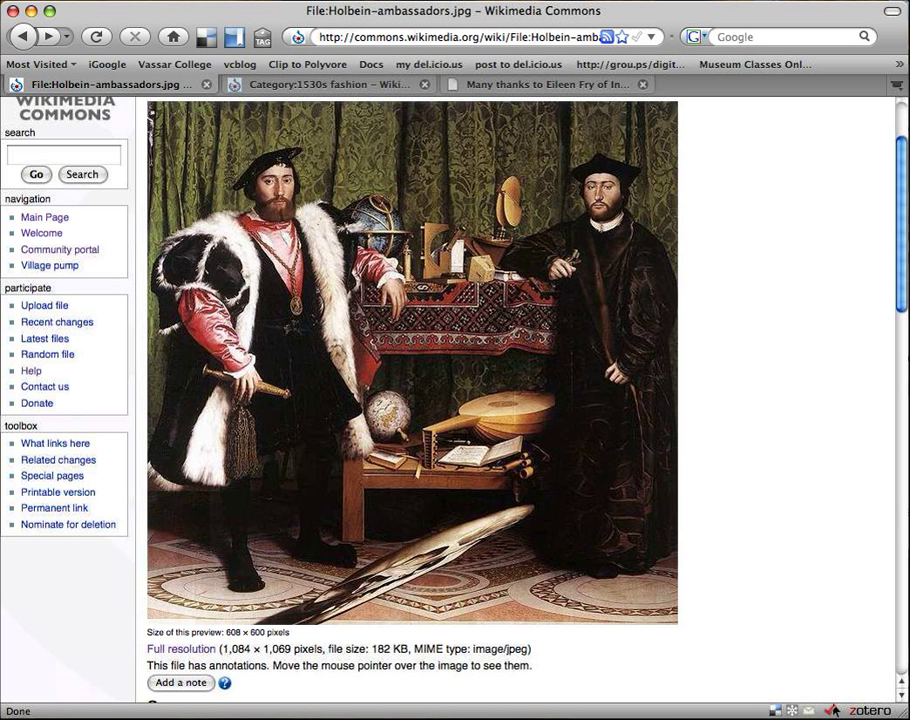
# Step: Open the wikitext of the Holbein-ambassadors.jpg file page for editing
pyautogui.scroll(2, 515, 400)
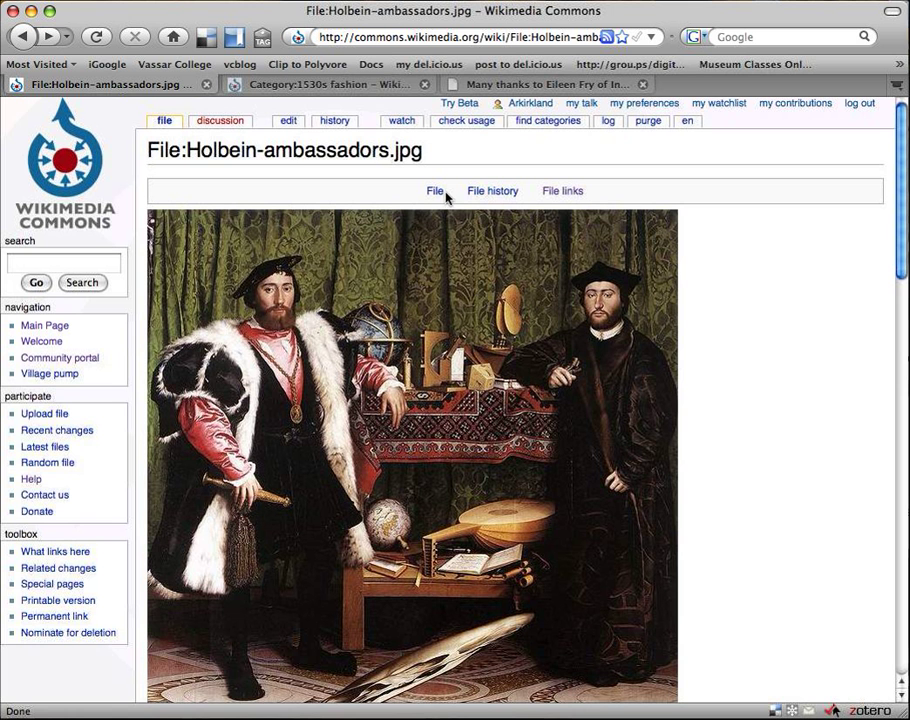
pyautogui.click(303, 161)
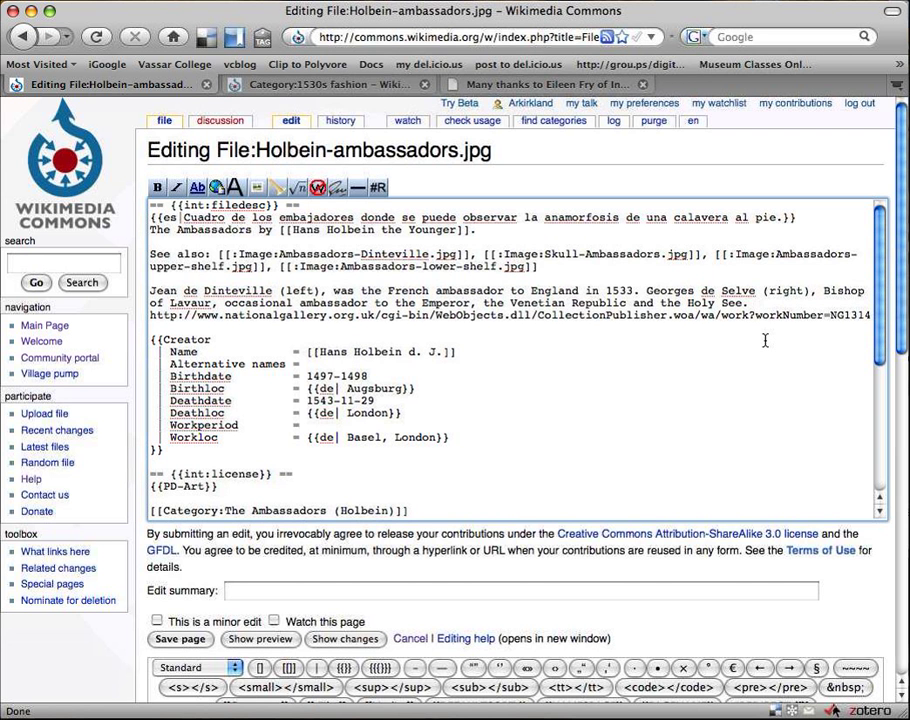
# Step: Add "The figure on the left is wearing a fur-lined simarre over a sleeveless jerkin, with a flat cap." above the gallery link and save
pyautogui.press('Return')
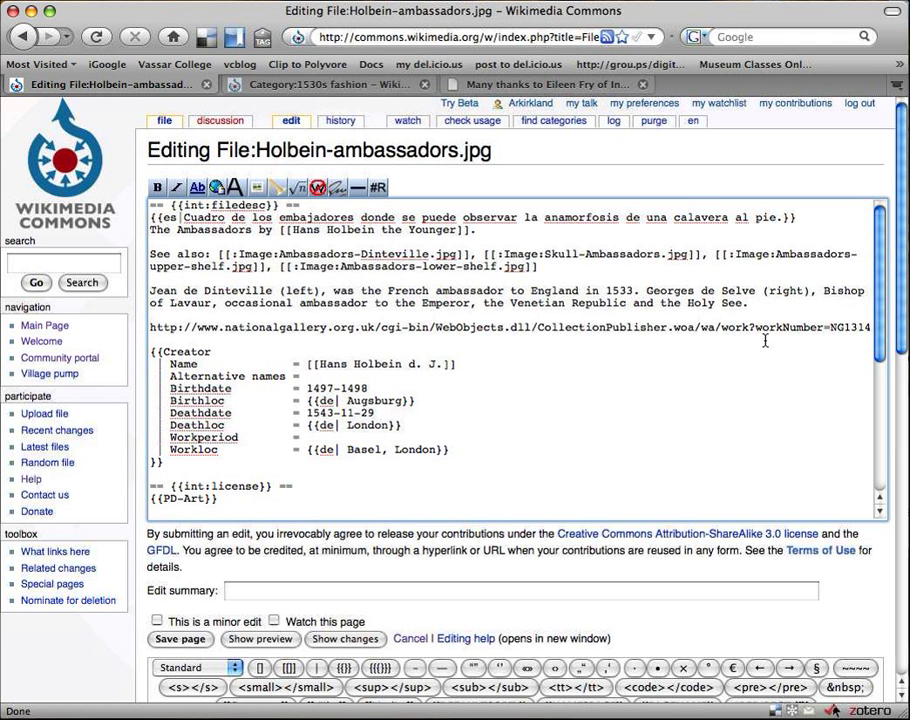
pyautogui.press('Return')
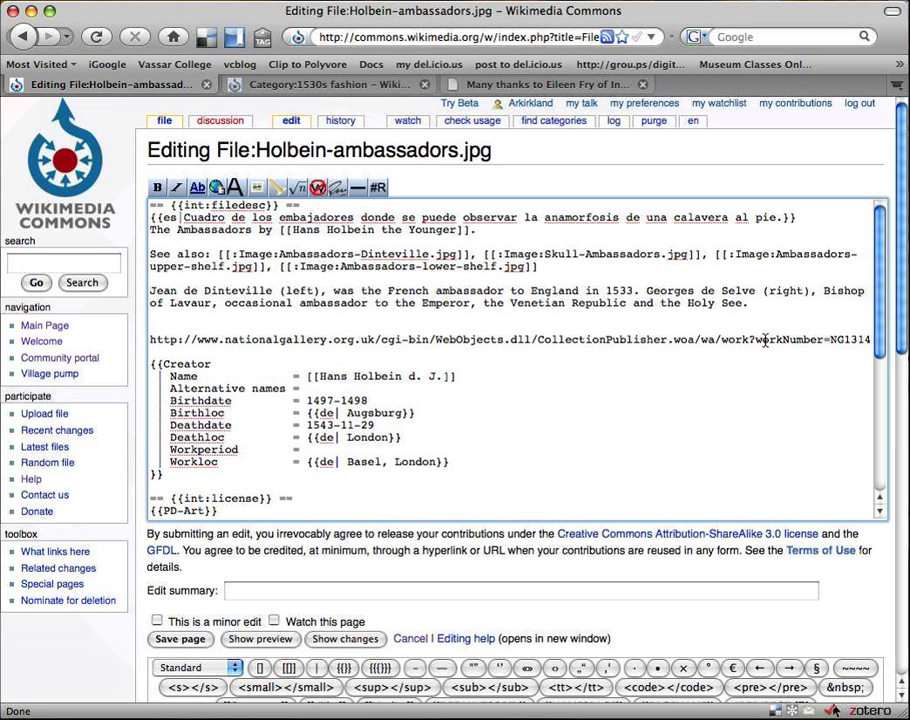
pyautogui.write('The figure on the lef')
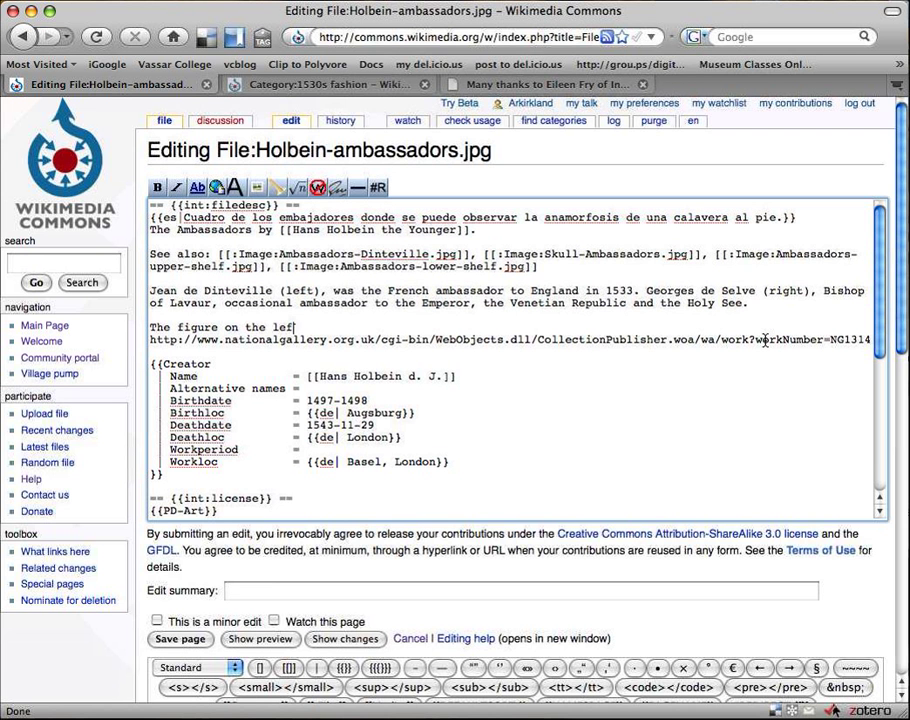
pyautogui.write('t is wearing a fur-lin')
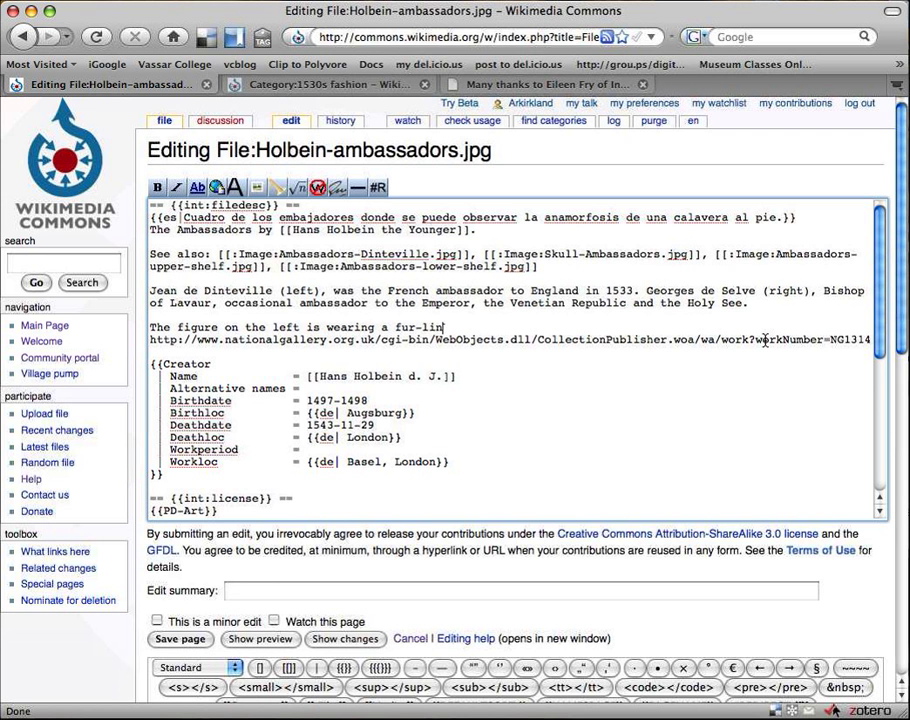
pyautogui.write('ed simarre over a sleev')
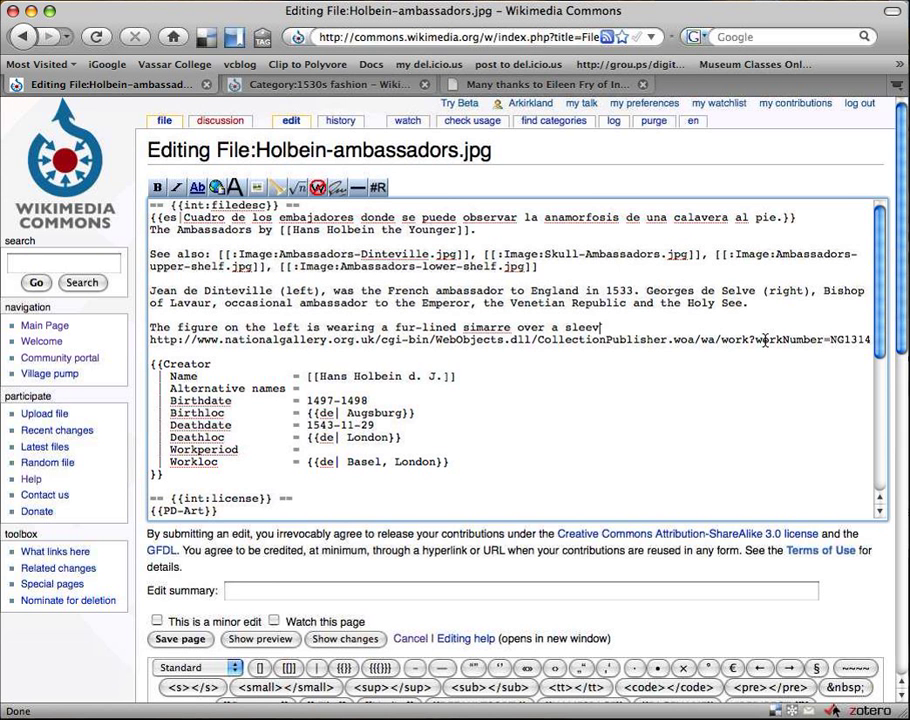
pyautogui.write('eless jerkin')
pyautogui.write(',')
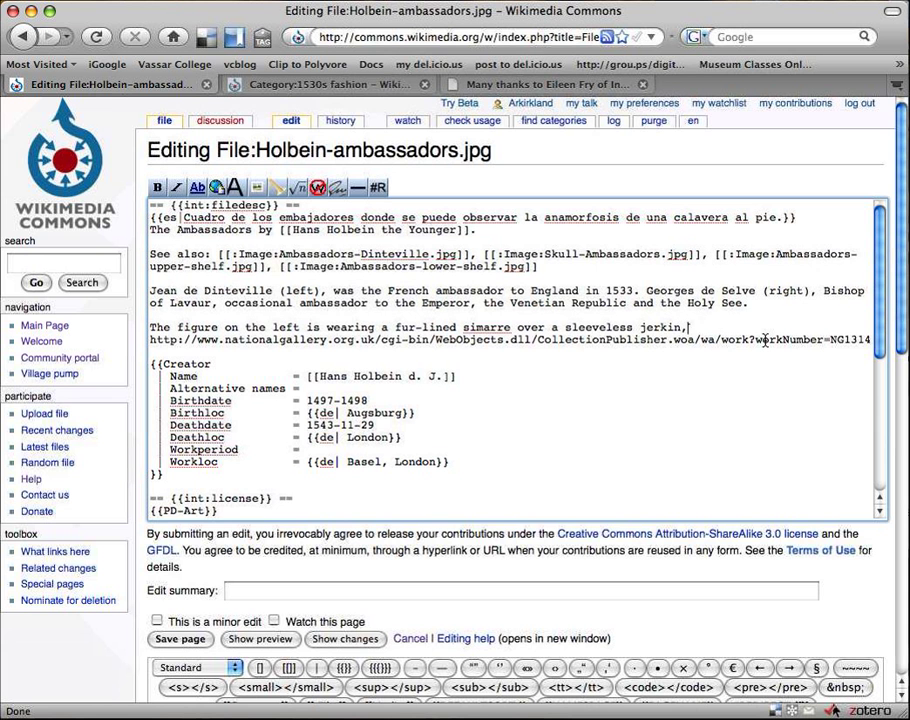
pyautogui.write(' with a flat c')
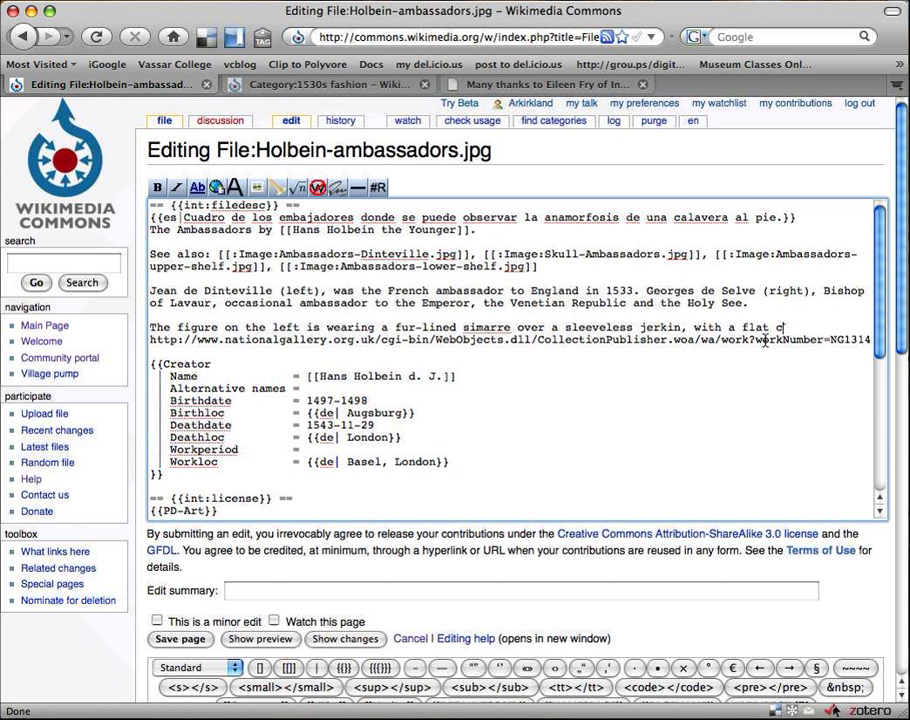
pyautogui.write('ap.')
pyautogui.press('Return')
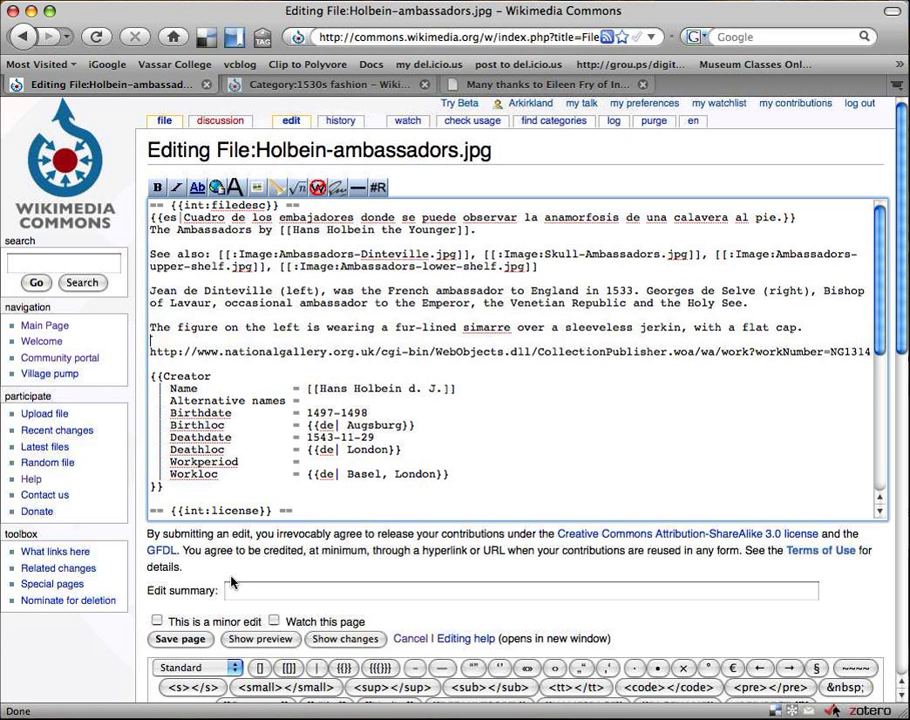
pyautogui.click(187, 640)
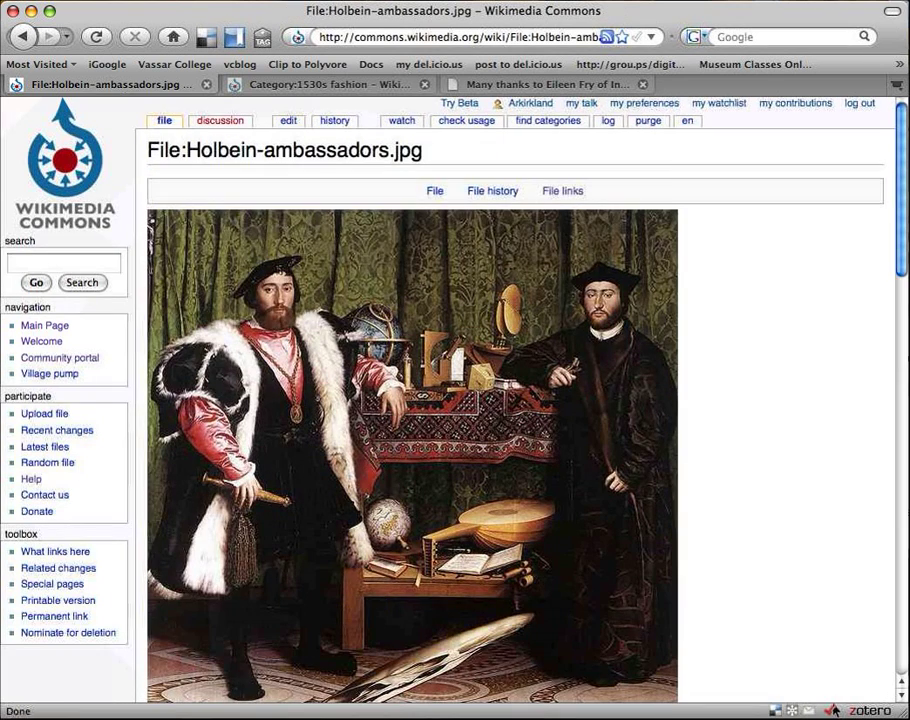
# Step: Check the saved description in the file page's Summary and reopen the page's wikitext at the category list
pyautogui.scroll(-7, 520, 400)
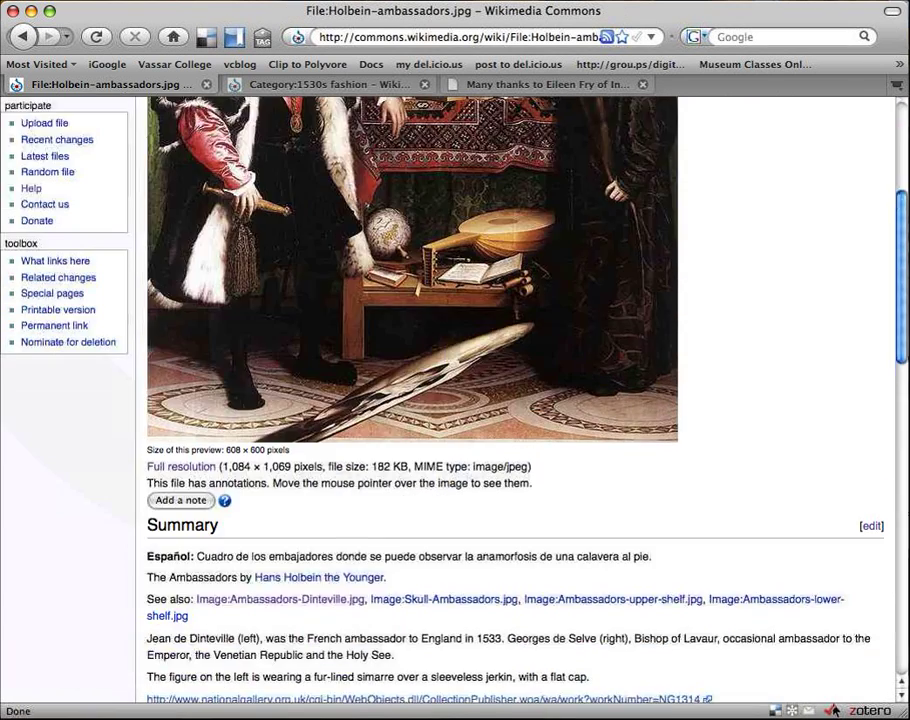
pyautogui.scroll(-1, 515, 400)
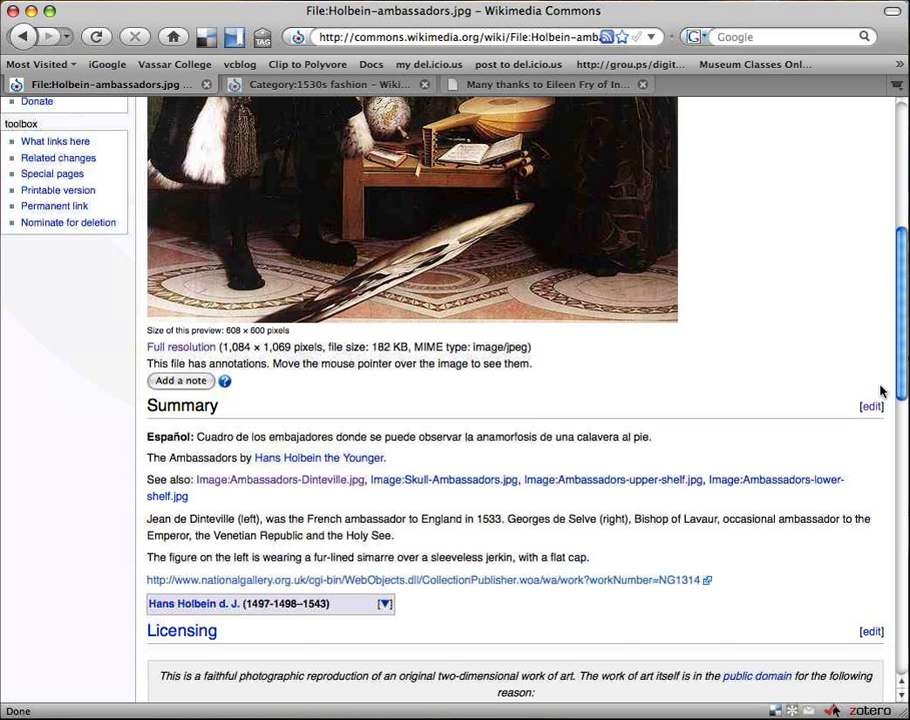
pyautogui.scroll(8, 453, 224)
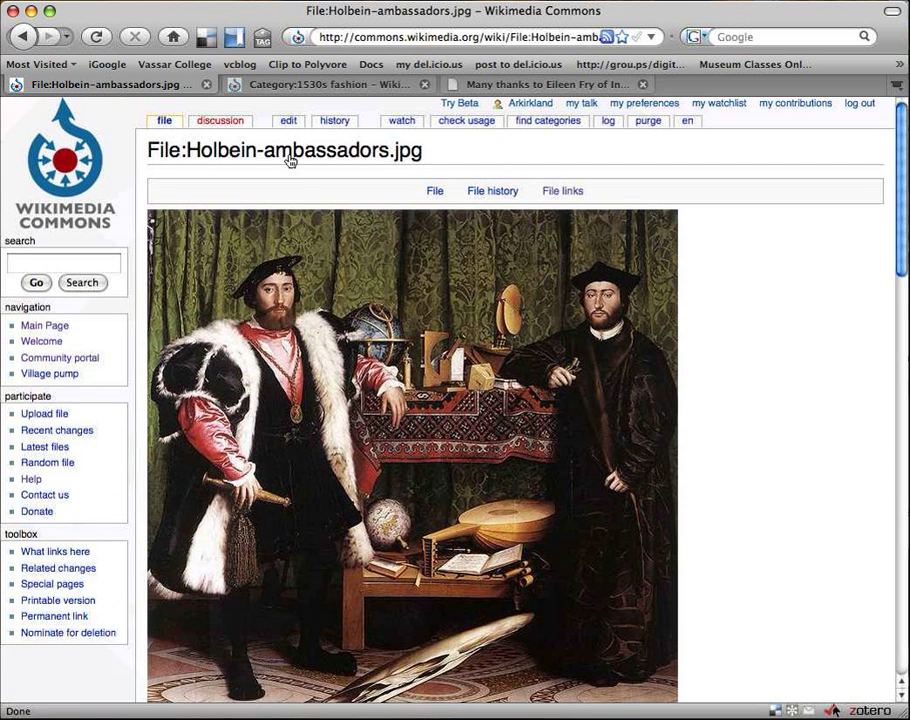
pyautogui.click(289, 121)
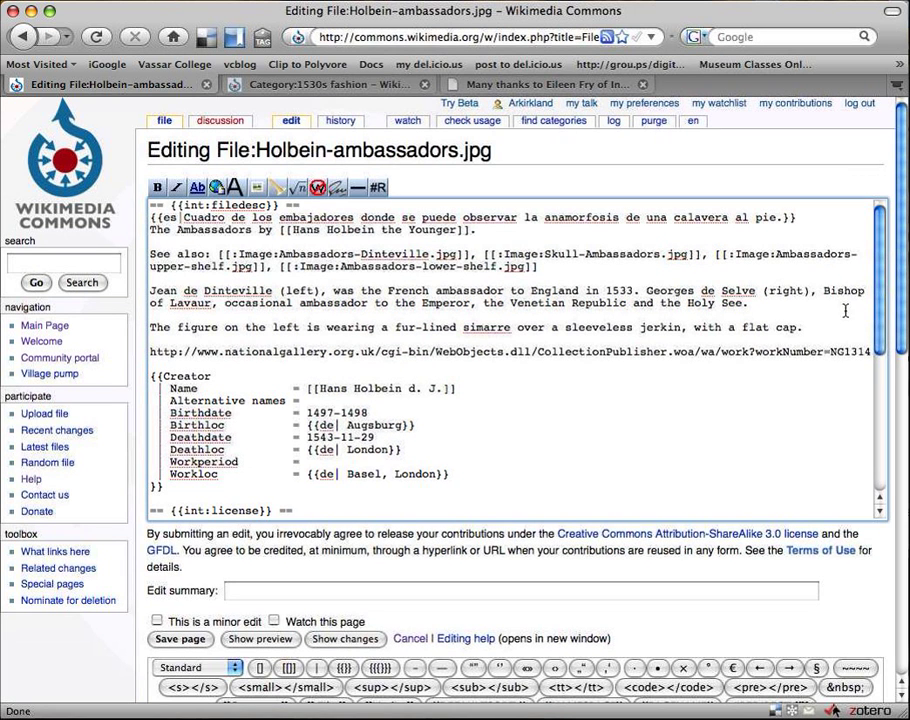
pyautogui.scroll(-3, 880, 263)
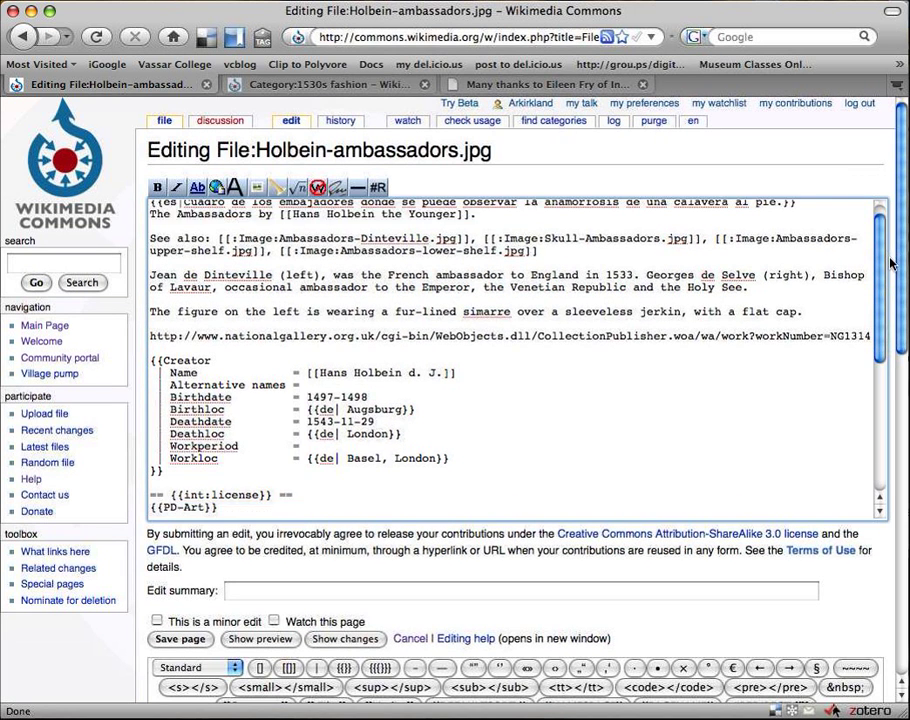
pyautogui.moveTo(897, 291); pyautogui.dragTo(908, 385)
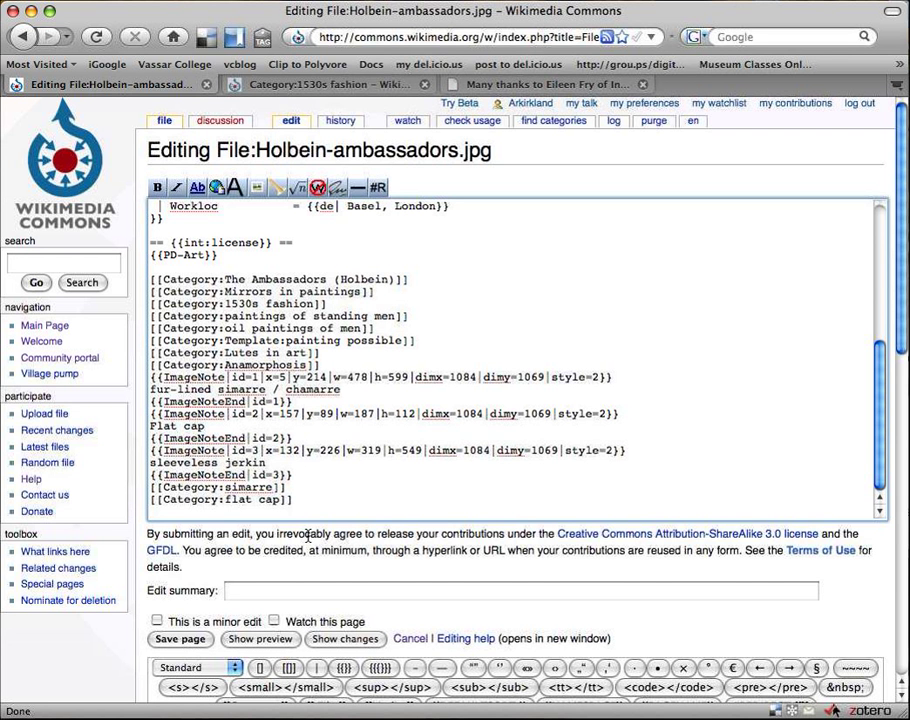
# Step: Duplicate the [[Category:flat cap]] line on a new line at the end of the wikitext
pyautogui.moveTo(312, 537); pyautogui.dragTo(152, 537)
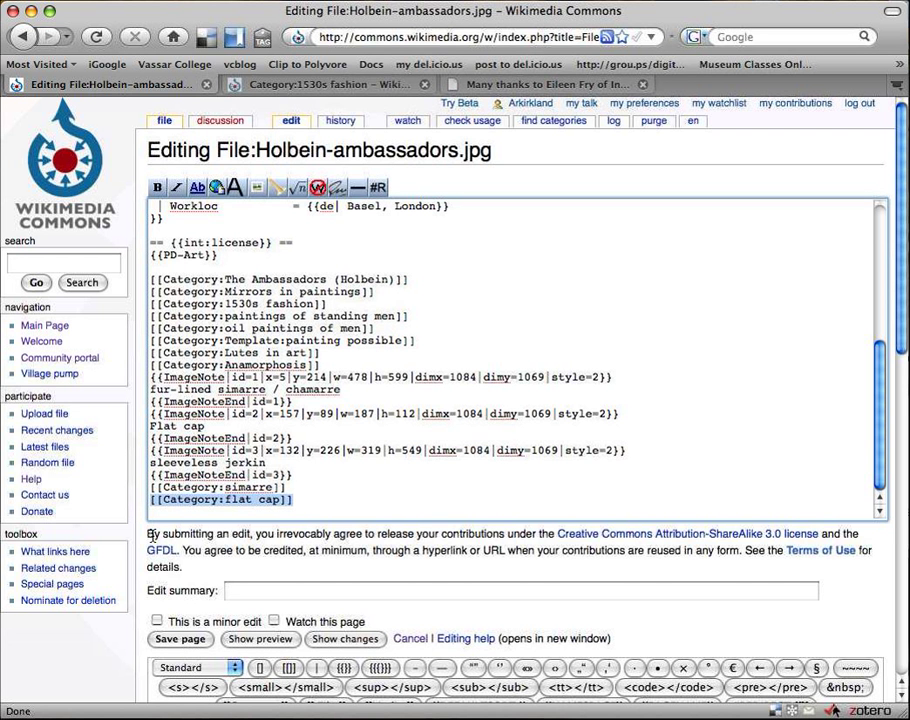
pyautogui.press('super+c')
pyautogui.press('Right')
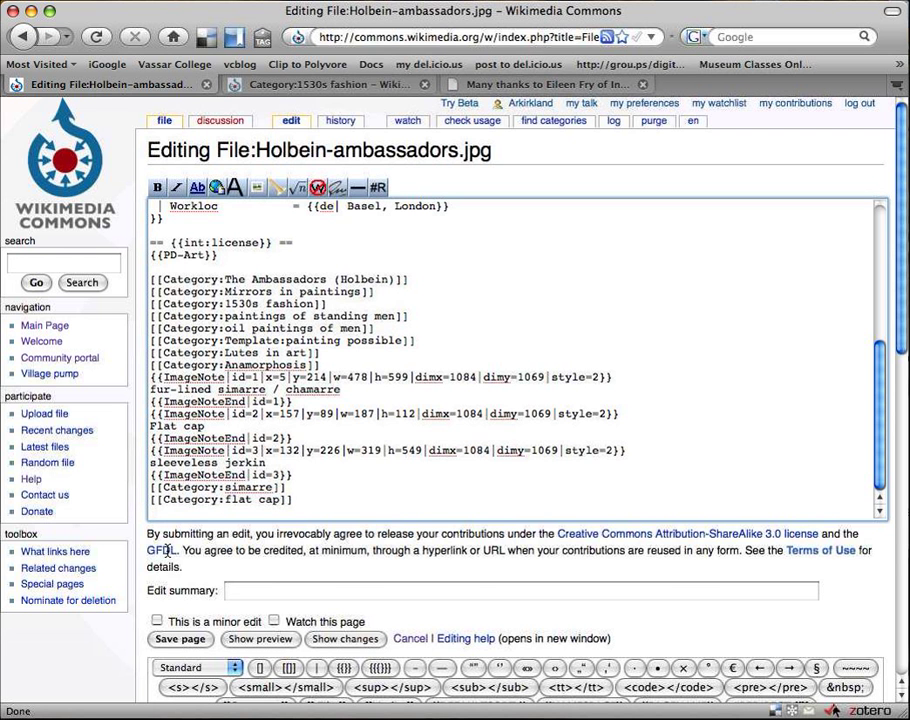
pyautogui.press('Return')
pyautogui.press('super+v')
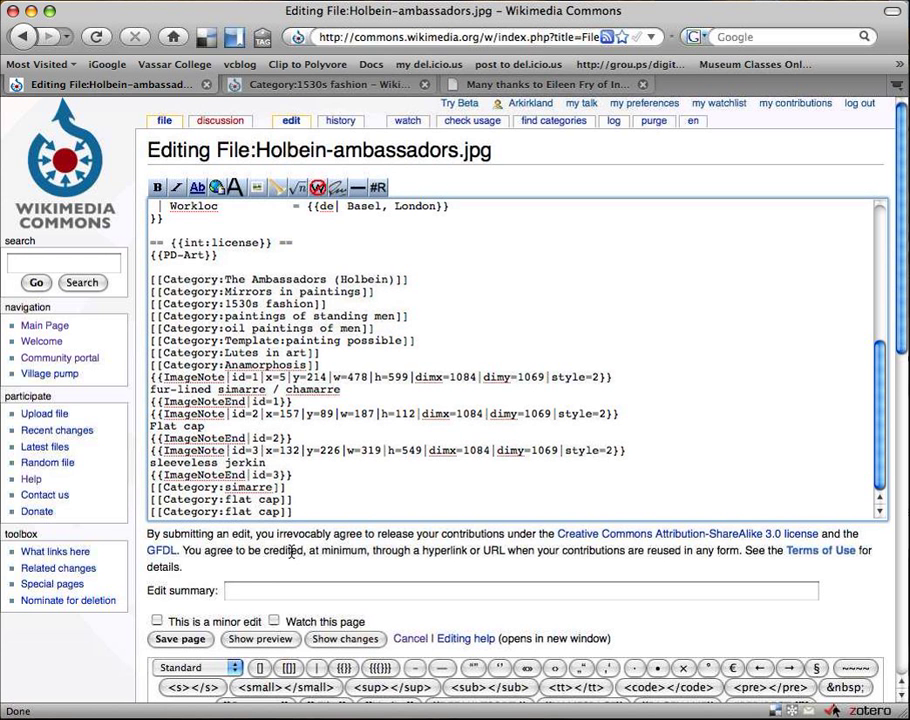
# Step: Change the category name in the duplicated last line to "jerkin" and save the file page
pyautogui.press('BackSpace')
pyautogui.press('BackSpace')
pyautogui.press('BackSpace')
pyautogui.press('BackSpace')
pyautogui.press('BackSpace')
pyautogui.press('BackSpace')
pyautogui.press('BackSpace')
pyautogui.press('BackSpace')
pyautogui.write('jerkin')
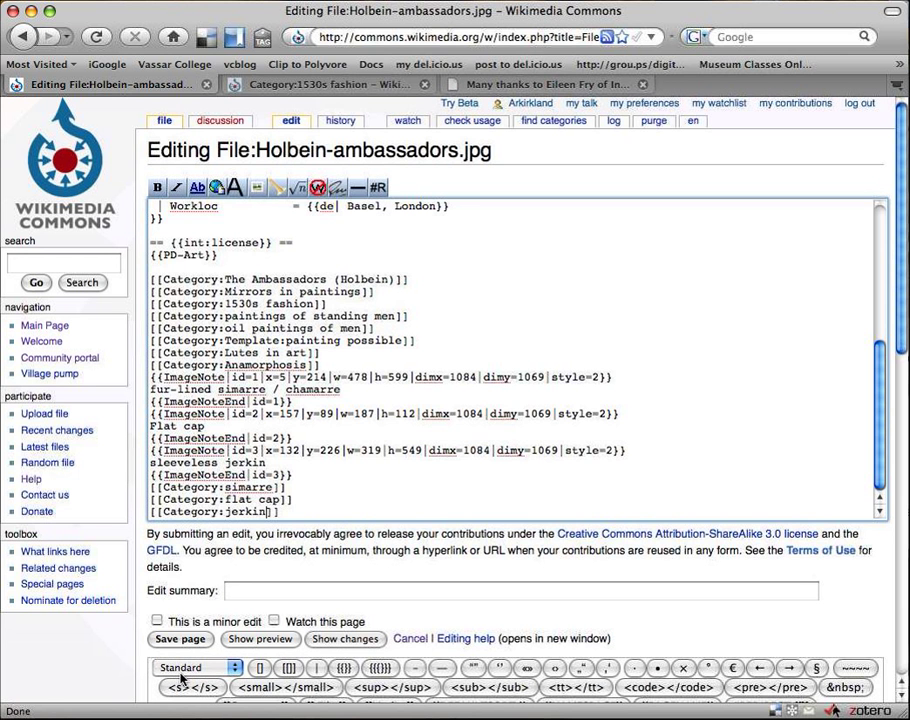
pyautogui.hotkey('ctrl', 's')
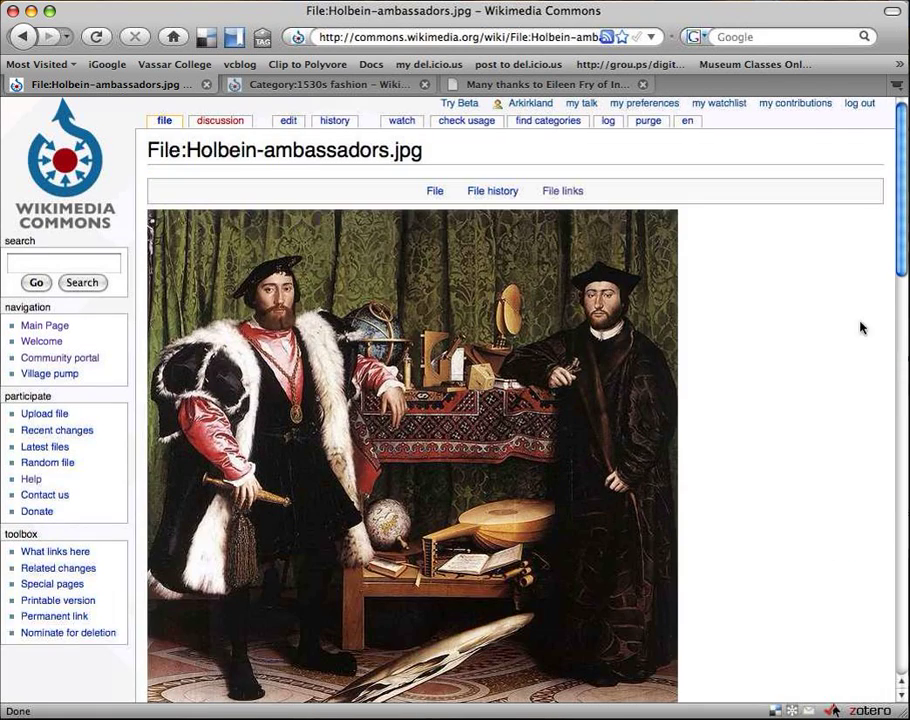
# Step: Open the Jerkin category from the categories listed at the end of the file page
pyautogui.scroll(-15, 510, 400)
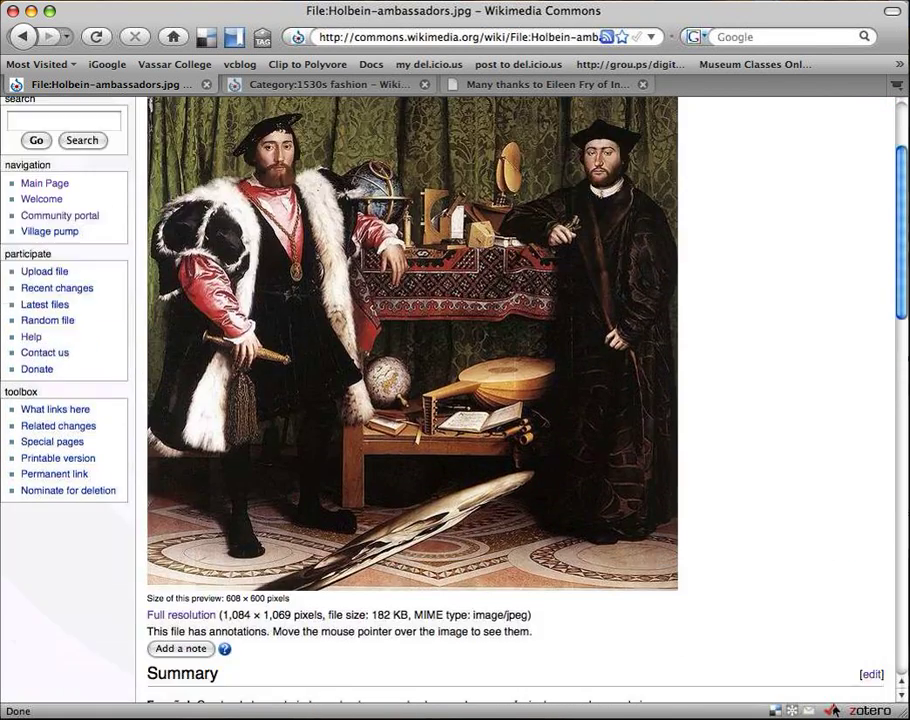
pyautogui.scroll(-1, 510, 400)
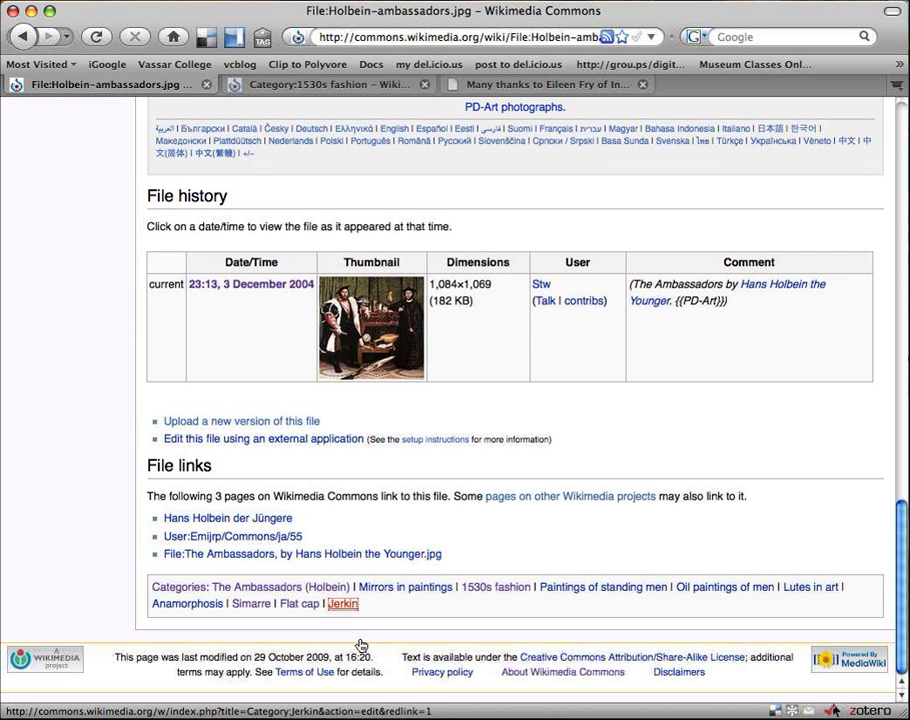
pyautogui.click(345, 604)
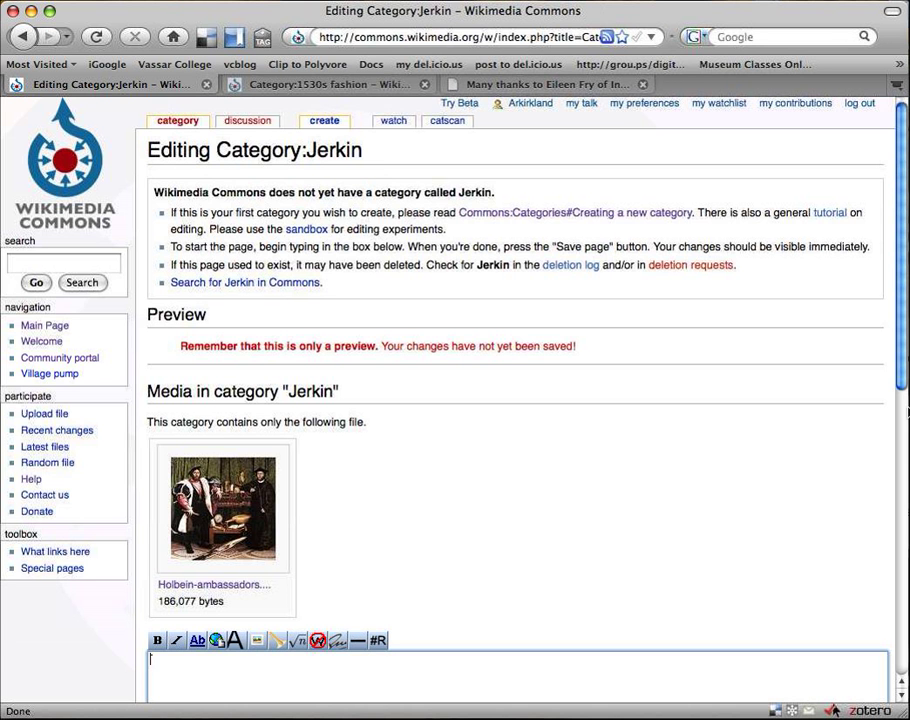
# Step: Create the Jerkin category page with the parent category [[Category:16th century fashion]] and save it
pyautogui.scroll(-3, 455, 400)
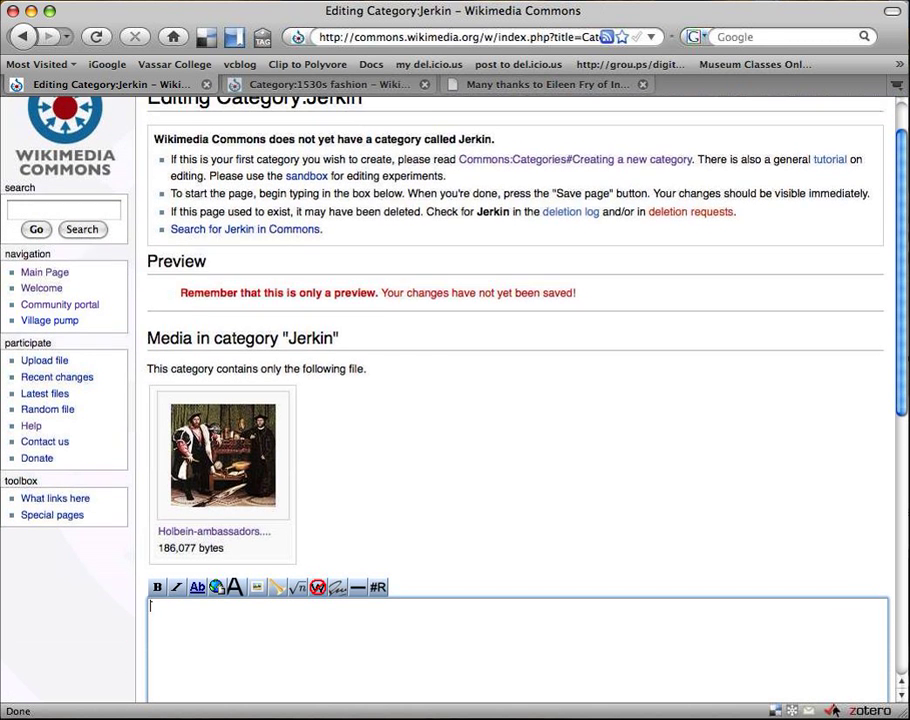
pyautogui.scroll(-5, 324, 390)
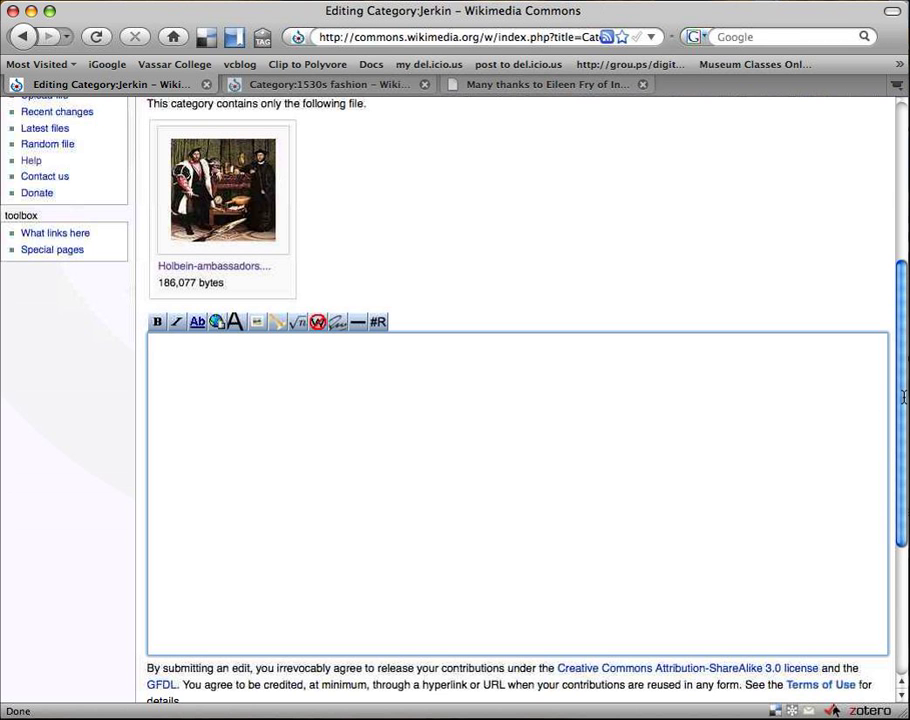
pyautogui.scroll(-5, 518, 400)
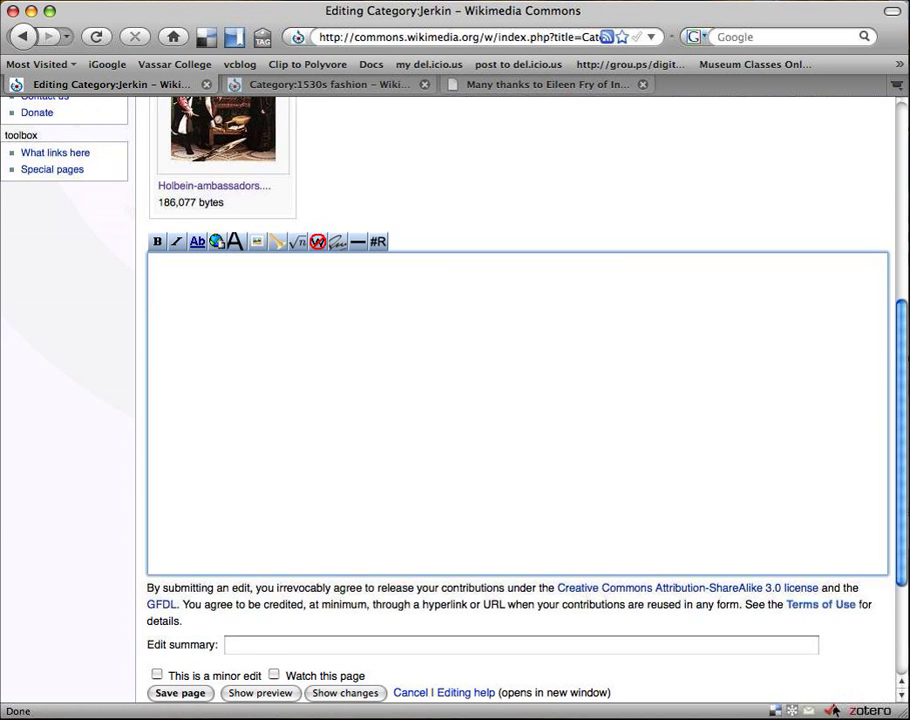
pyautogui.scroll(-1, 518, 400)
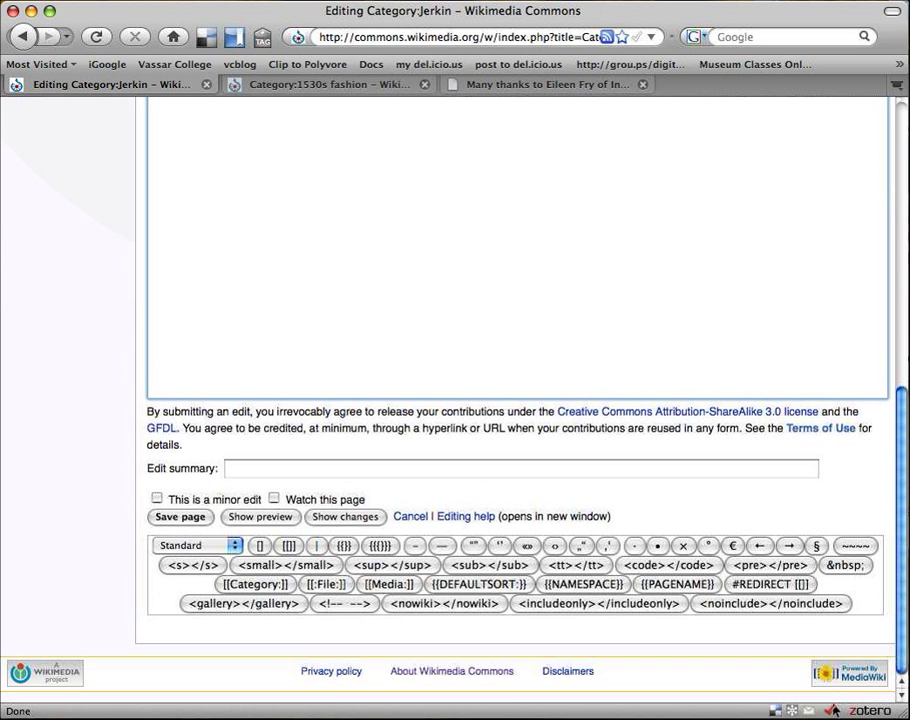
pyautogui.scroll(1, 518, 400)
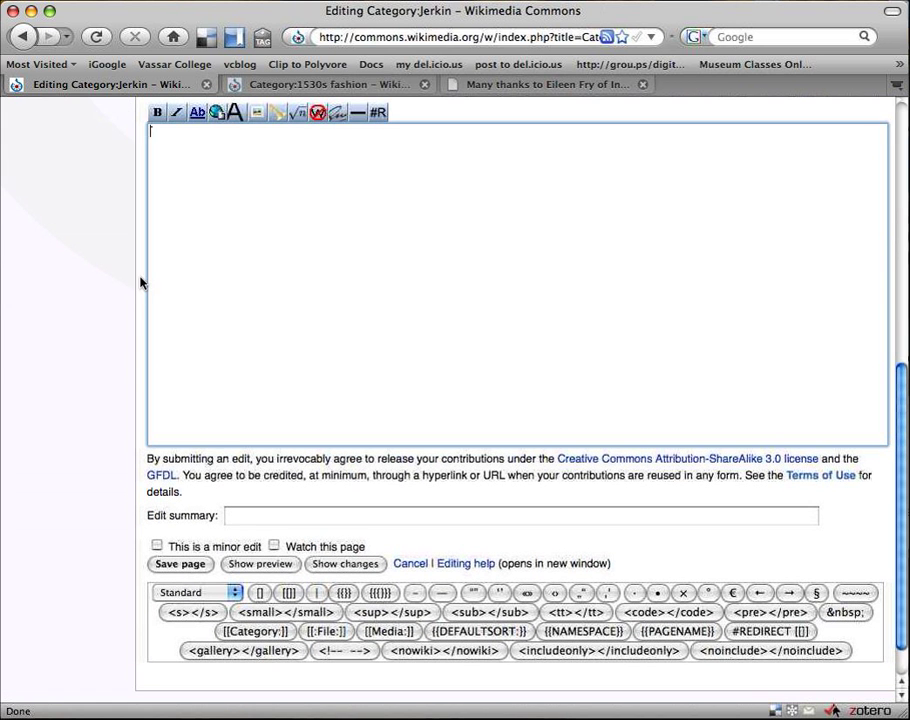
pyautogui.click(198, 207)
pyautogui.click(255, 631)
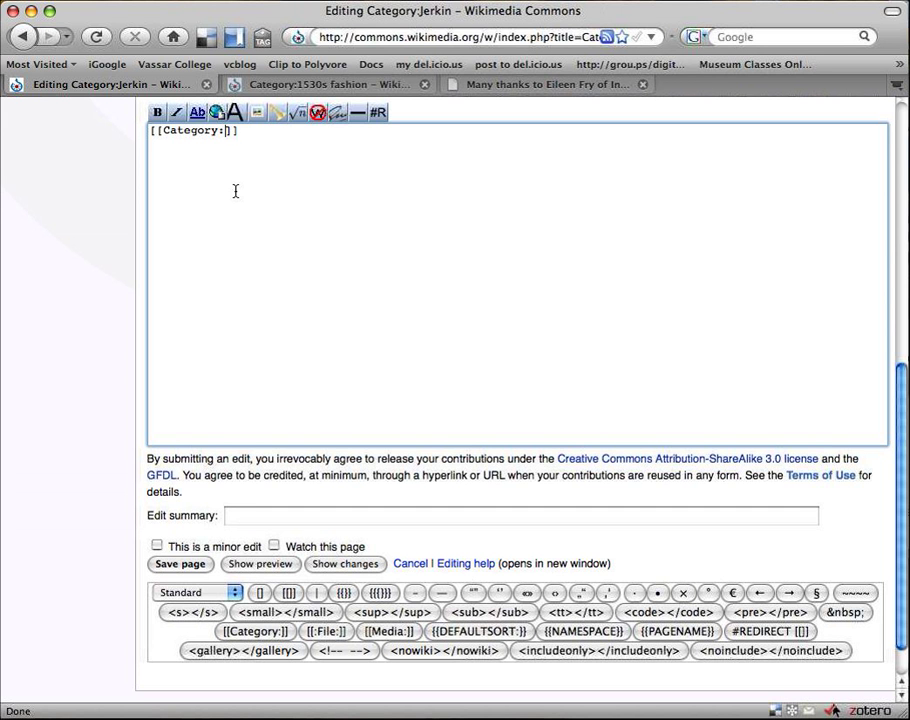
pyautogui.write('16th century fashion')
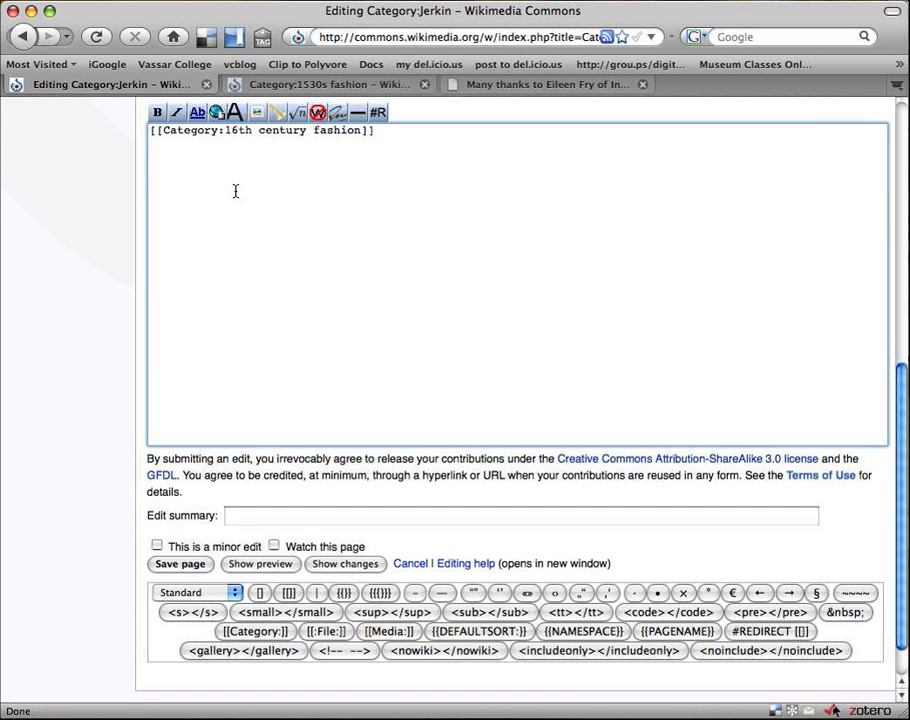
pyautogui.click(182, 565)
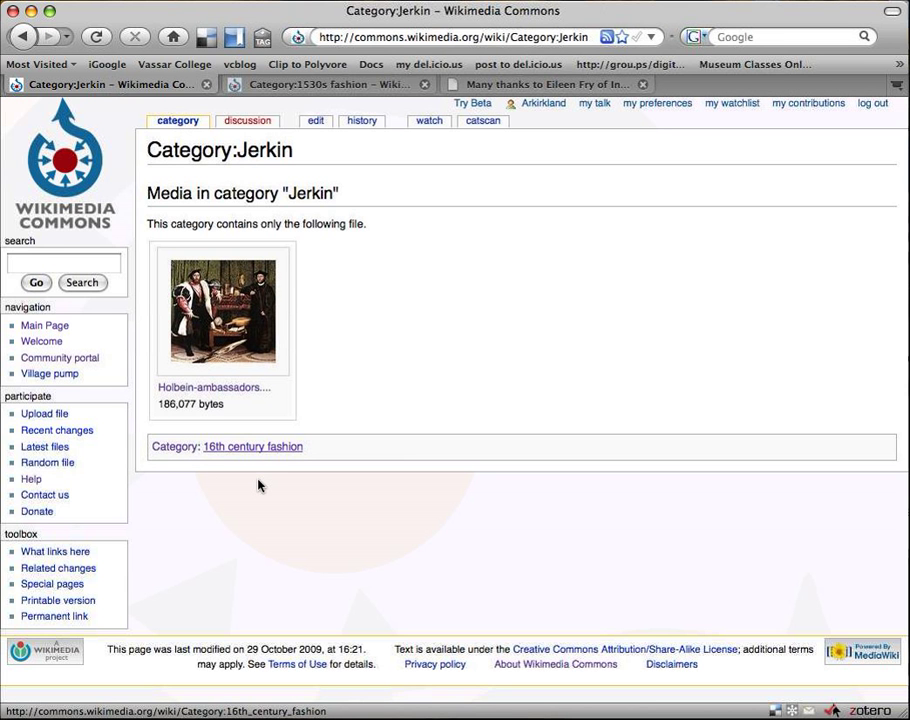
# Step: View the 16th century fashion category from the Jerkin page and return to the Holbein-ambassadors.jpg file page
pyautogui.click(258, 446)
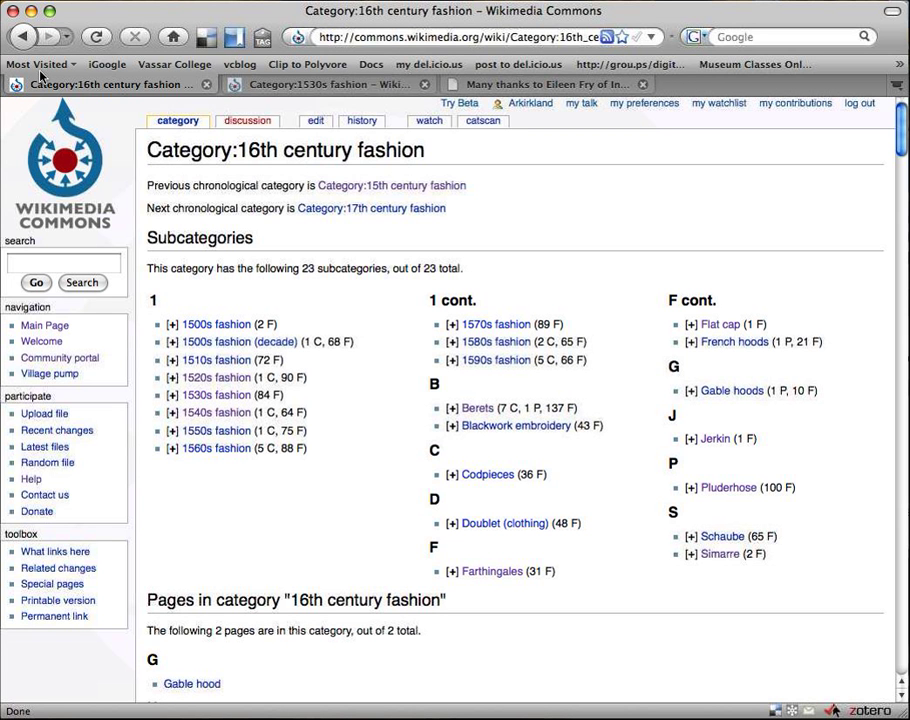
pyautogui.click(22, 36)
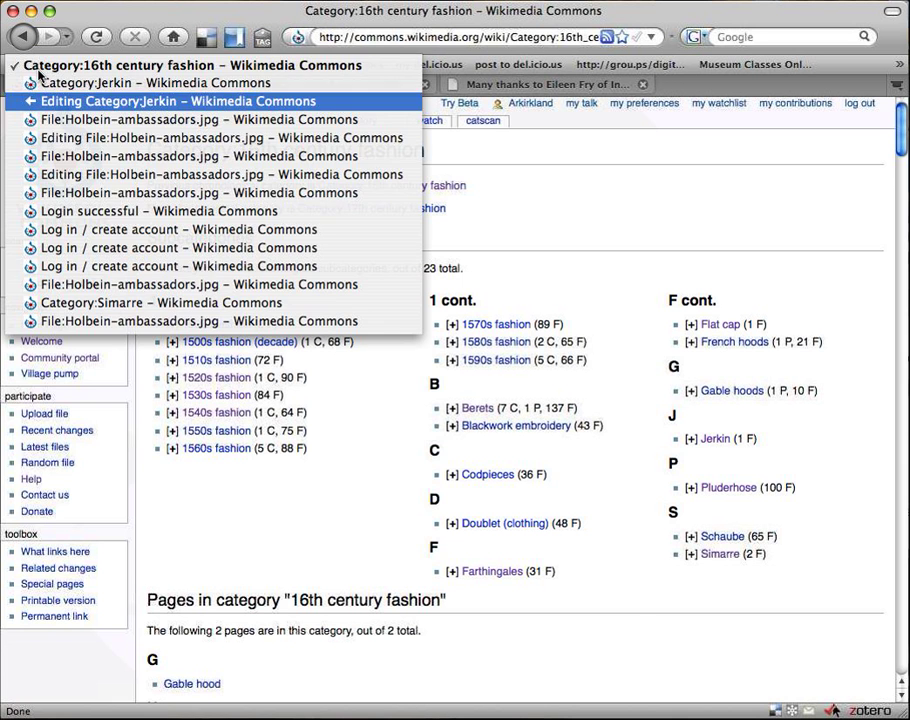
pyautogui.click(62, 158)
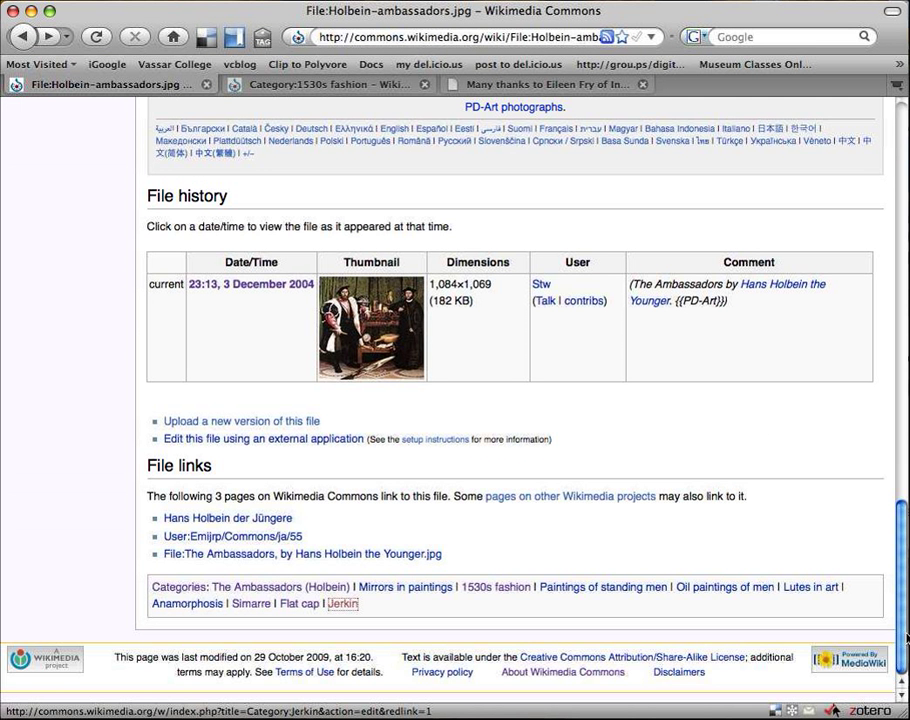
pyautogui.scroll(5, 515, 400)
pyautogui.scroll(10, 515, 400)
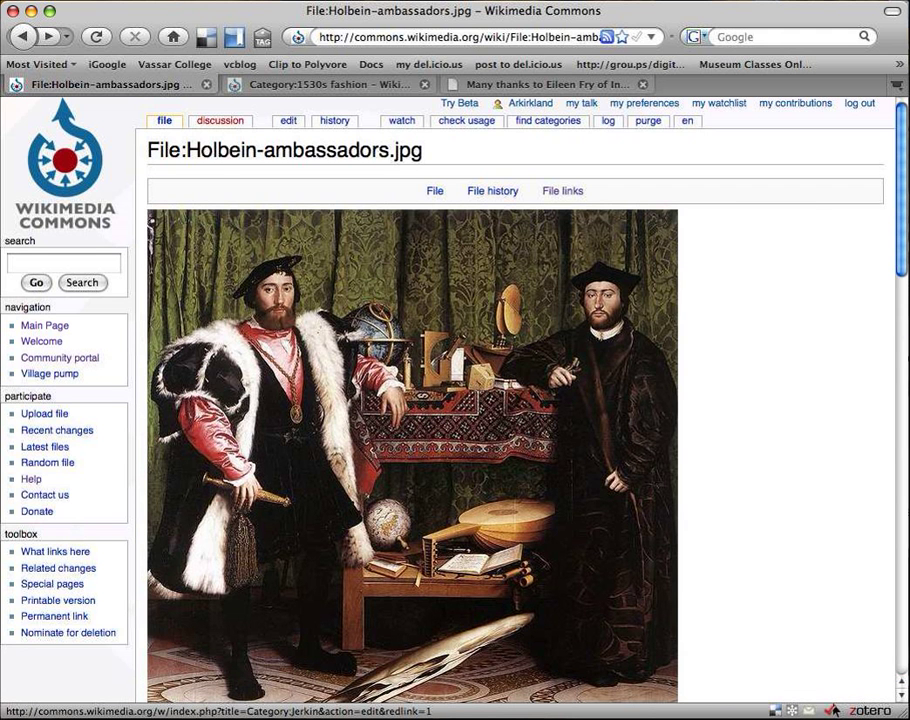
# Step: Review the painting and highlight the sentence describing the left figure's clothing in the file page's summary
pyautogui.scroll(-2, 455, 400)
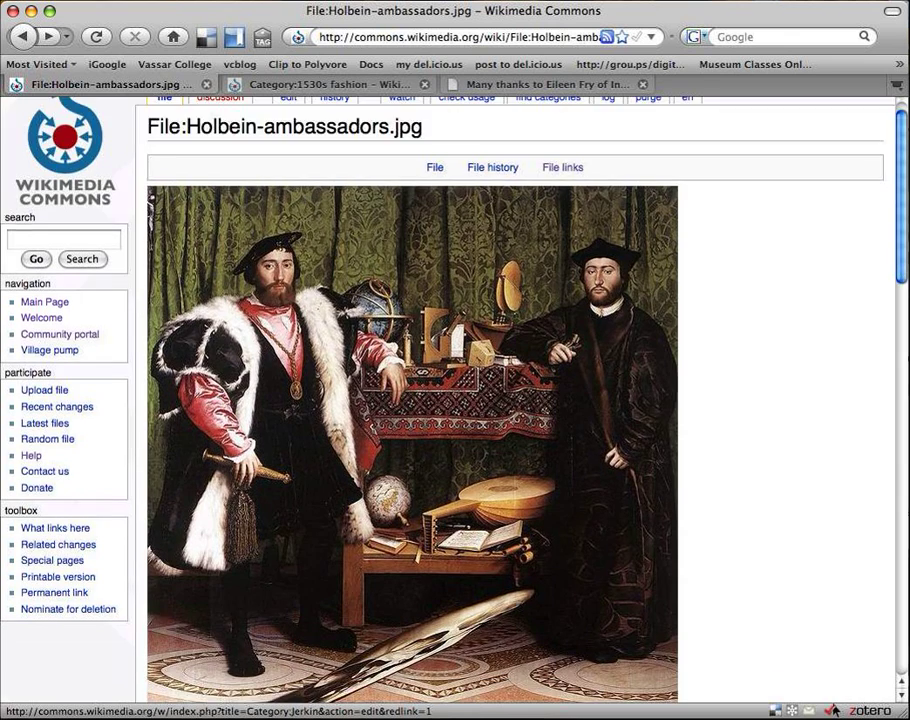
pyautogui.scroll(-3, 455, 400)
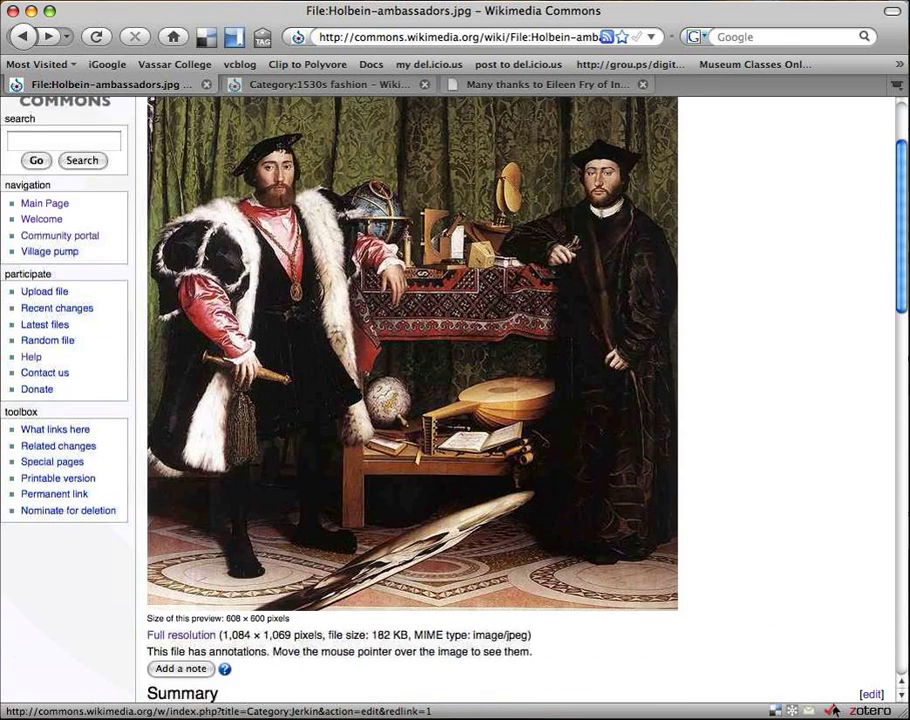
pyautogui.scroll(-1, 455, 400)
pyautogui.scroll(1, 455, 400)
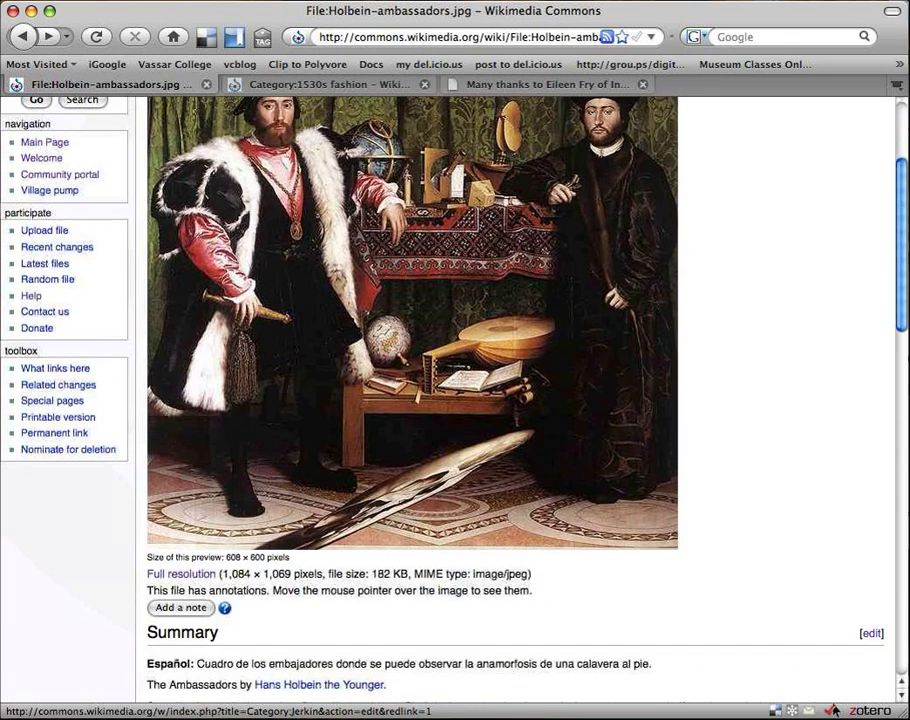
pyautogui.moveTo(340, 305)
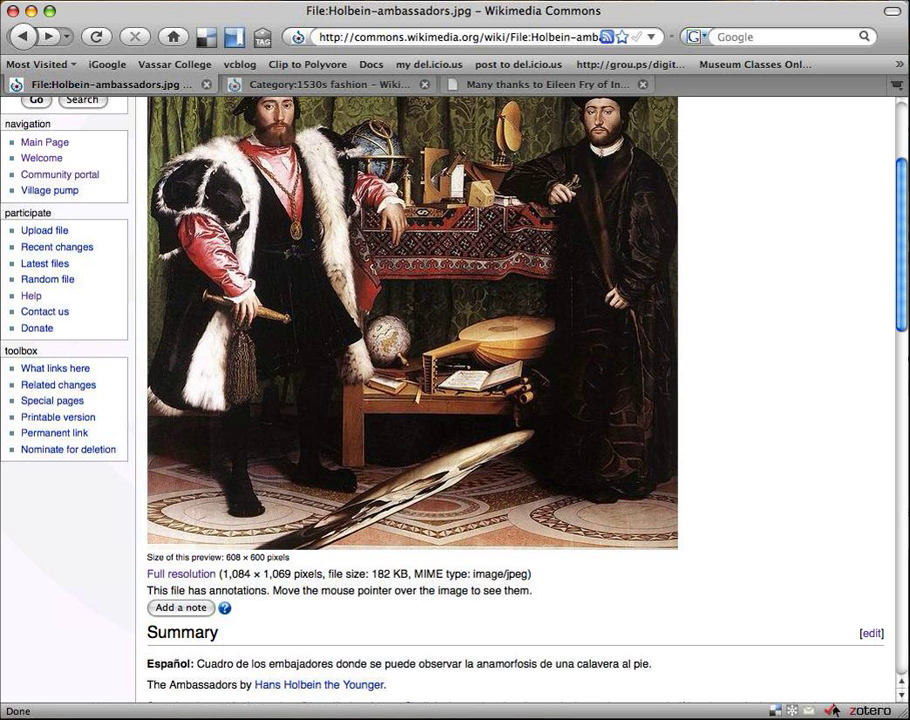
pyautogui.scroll(-8, 515, 400)
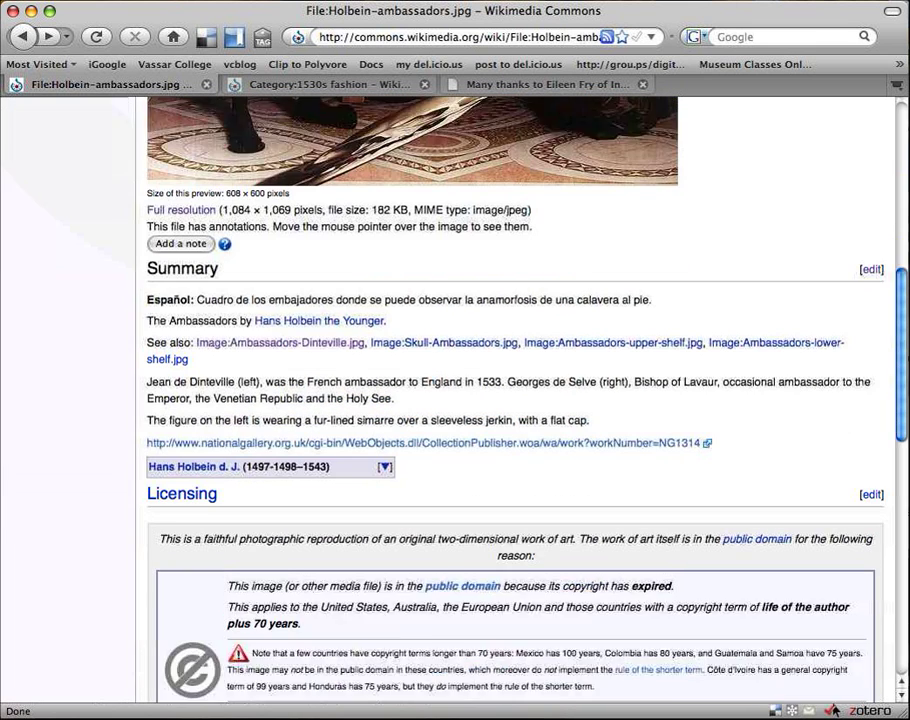
pyautogui.scroll(-1, 515, 400)
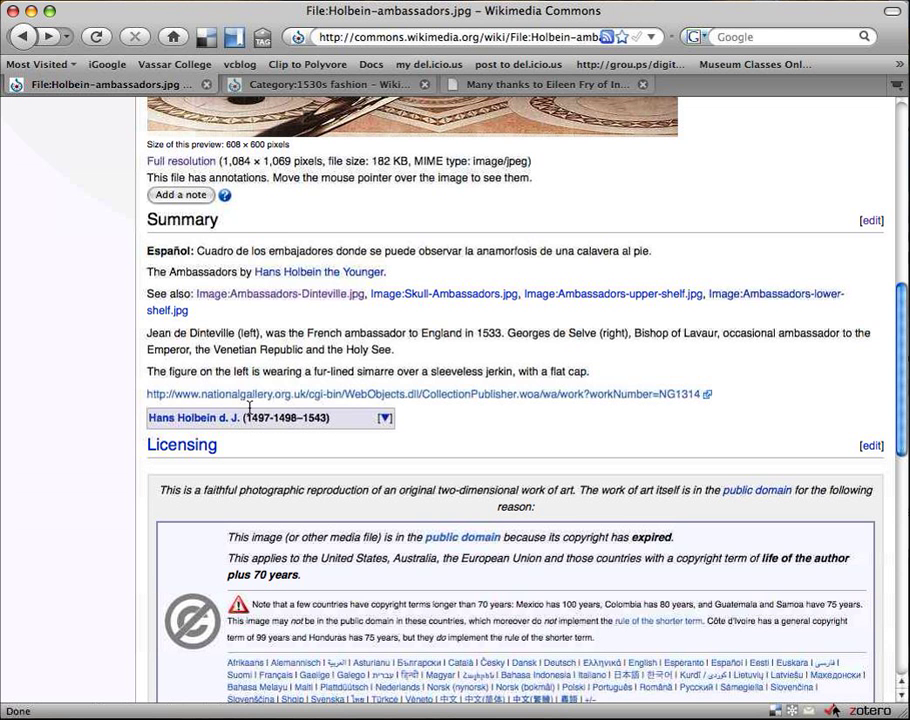
pyautogui.moveTo(148, 371); pyautogui.dragTo(608, 404)
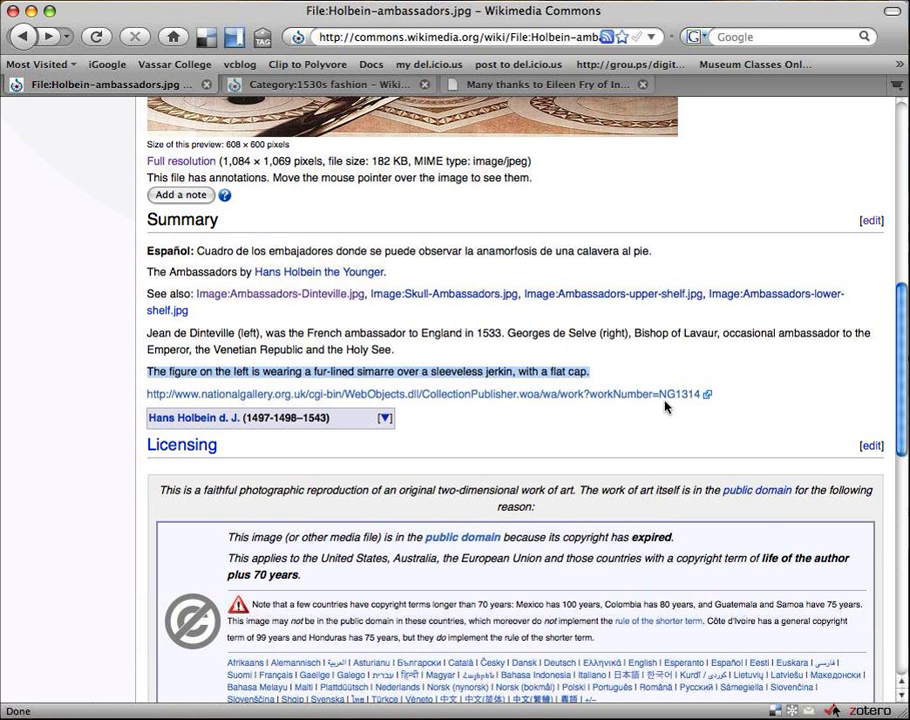
pyautogui.click(796, 339)
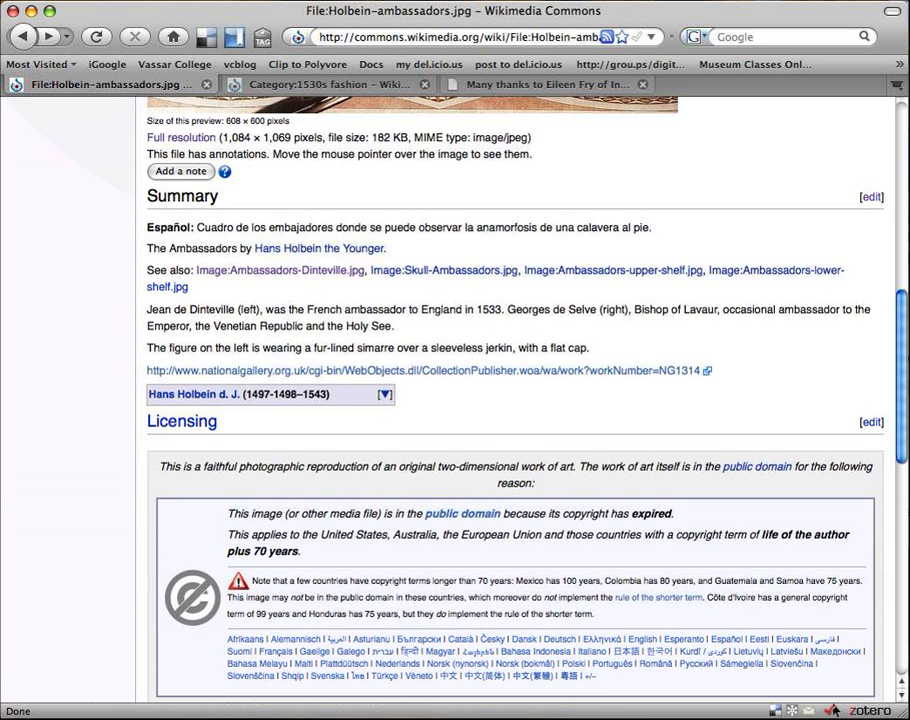
# Step: Review the garment categories Simarre, Flat cap and Jerkin listed at the end of the file page
pyautogui.scroll(-10, 457, 578)
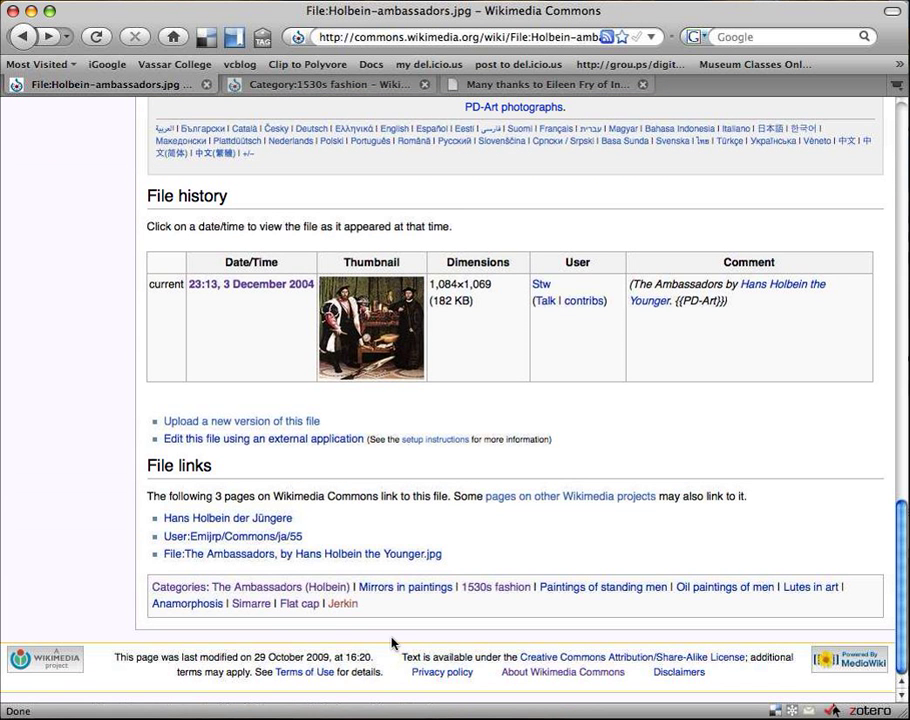
pyautogui.moveTo(360, 604); pyautogui.dragTo(259, 643)
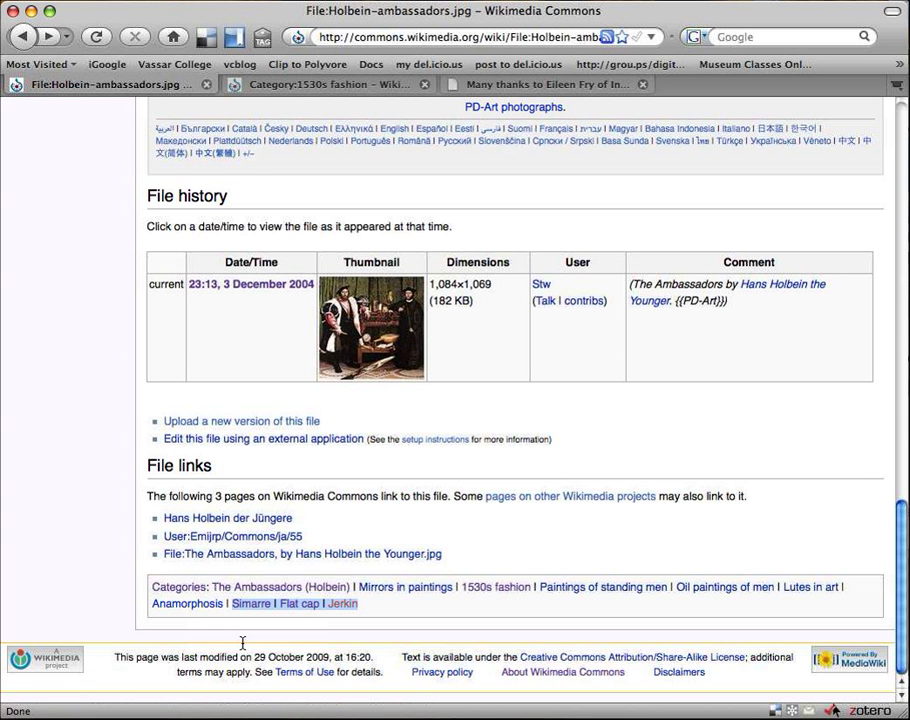
pyautogui.moveTo(242, 643); pyautogui.dragTo(498, 621)
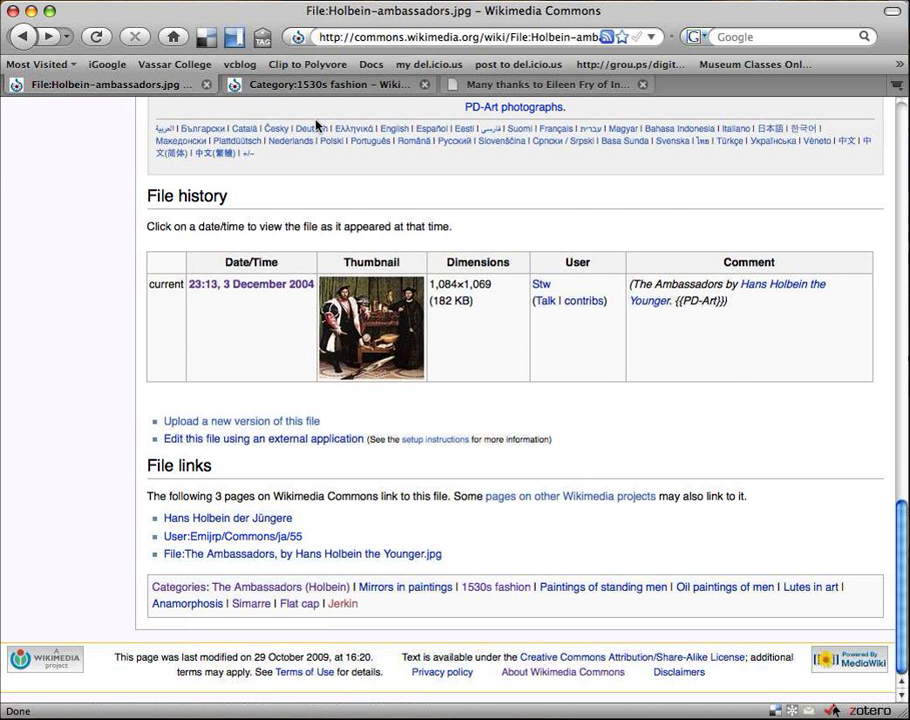
# Step: Open the account's own contributions list from the Holbein-ambassadors.jpg file page
pyautogui.click(480, 85)
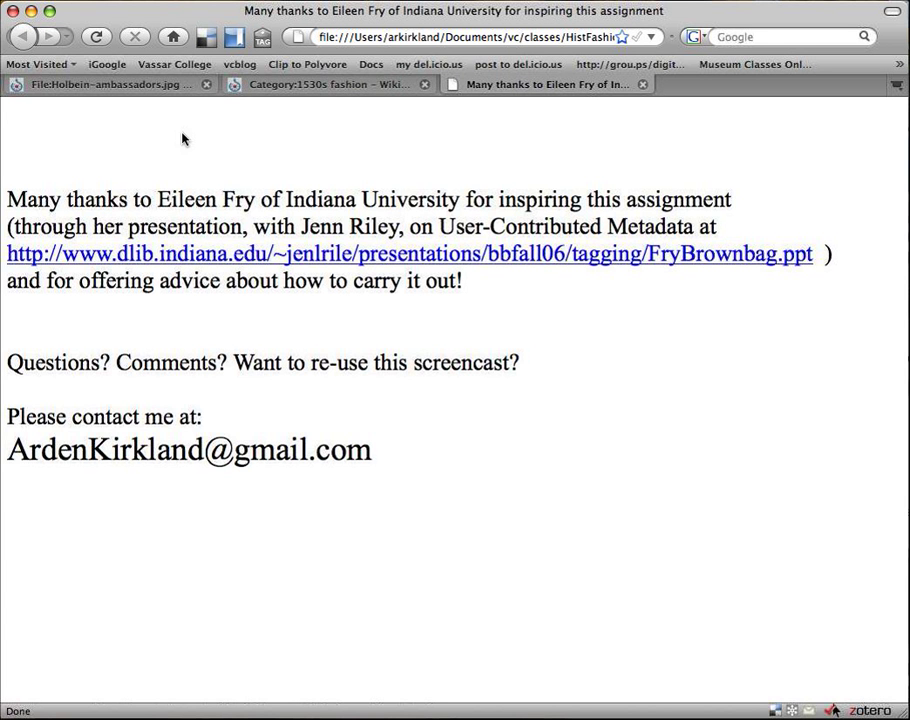
pyautogui.click(127, 87)
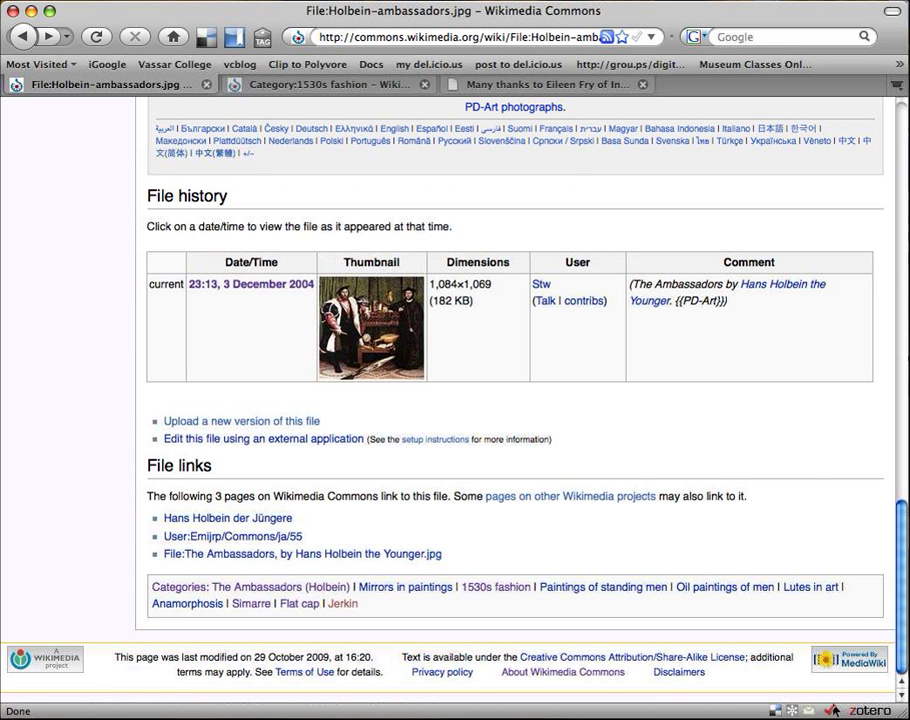
pyautogui.scroll(20, 515, 400)
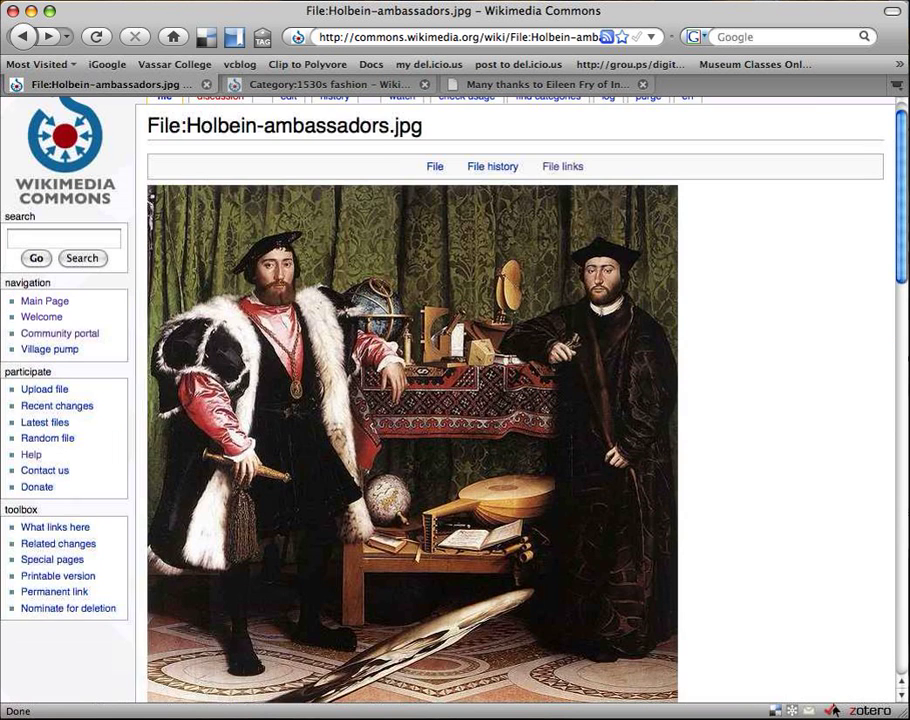
pyautogui.scroll(1, 515, 400)
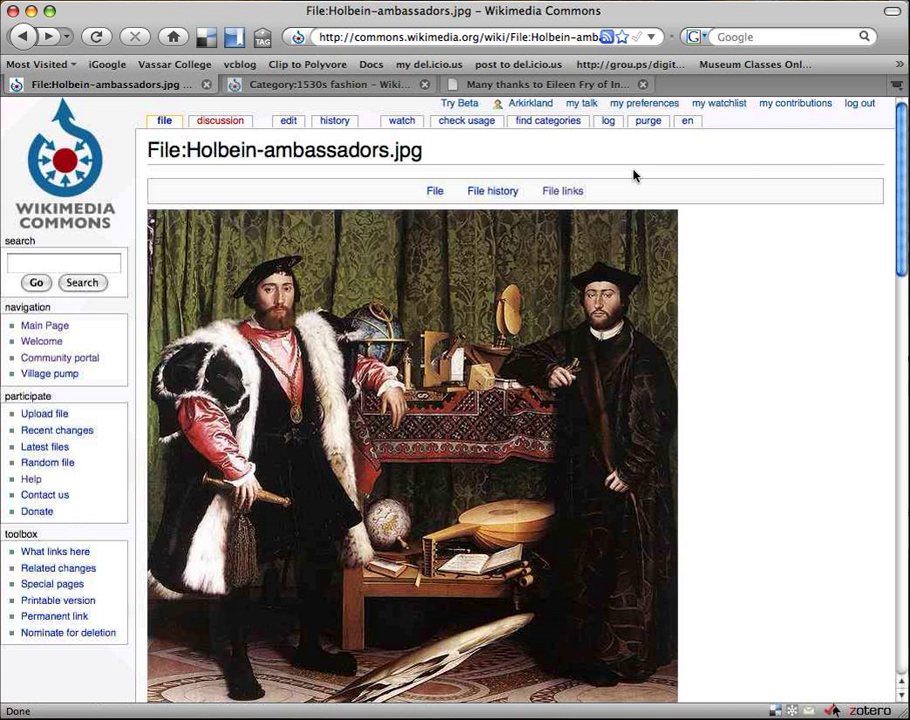
pyautogui.click(804, 144)
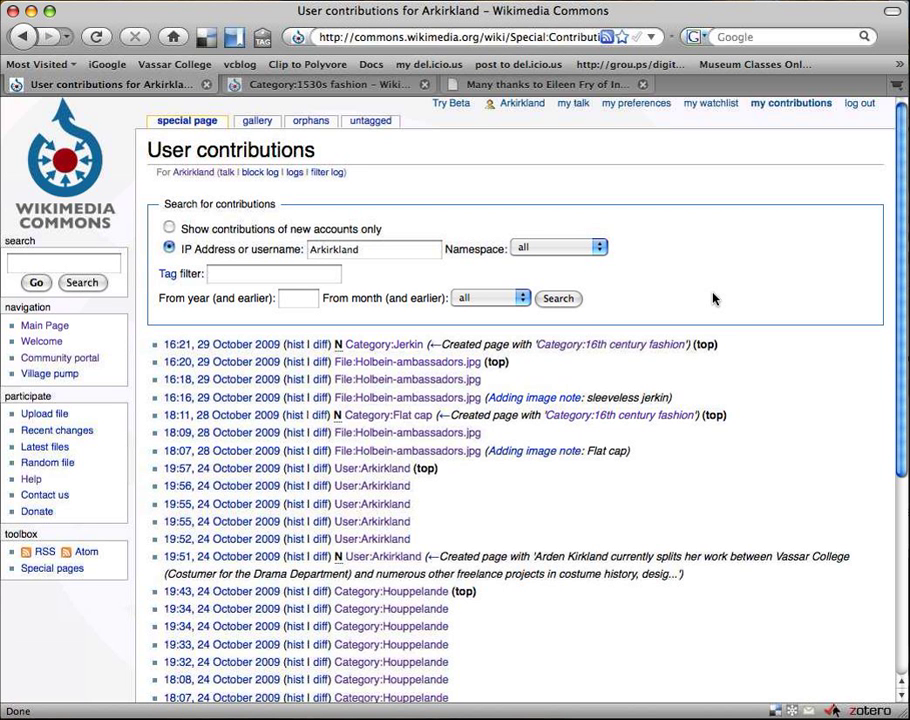
# Step: Examine the contributions page's web address through to the username at its end
pyautogui.click(527, 38)
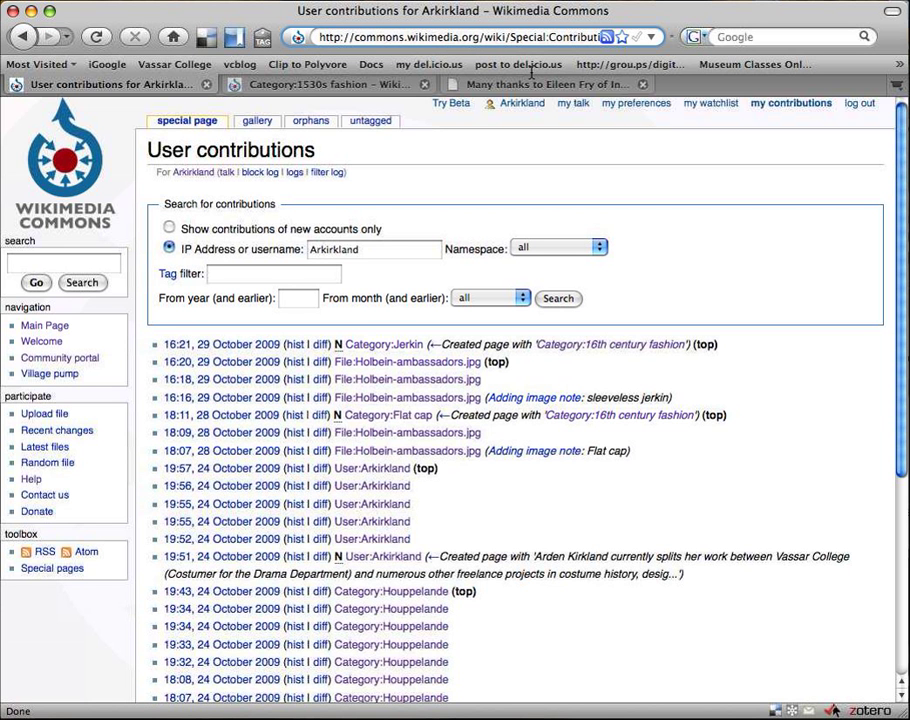
pyautogui.press('Right')
pyautogui.press('Right')
pyautogui.press('Right')
pyautogui.press('Right')
pyautogui.press('Right')
pyautogui.press('Right')
pyautogui.press('Right')
pyautogui.press('Right')
pyautogui.press('Right')
pyautogui.press('Right')
pyautogui.press('Right')
pyautogui.press('Right')
pyautogui.press('Right')
pyautogui.press('Right')
pyautogui.press('Right')
pyautogui.press('Right')
pyautogui.press('Right')
pyautogui.press('Right')
pyautogui.press('Right')
pyautogui.press('Right')
pyautogui.press('Right')
pyautogui.press('Right')
pyautogui.press('Right')
pyautogui.press('Right')
pyautogui.press('Right')
pyautogui.press('Right')
pyautogui.press('Right')
pyautogui.press('Right')
pyautogui.press('Right')
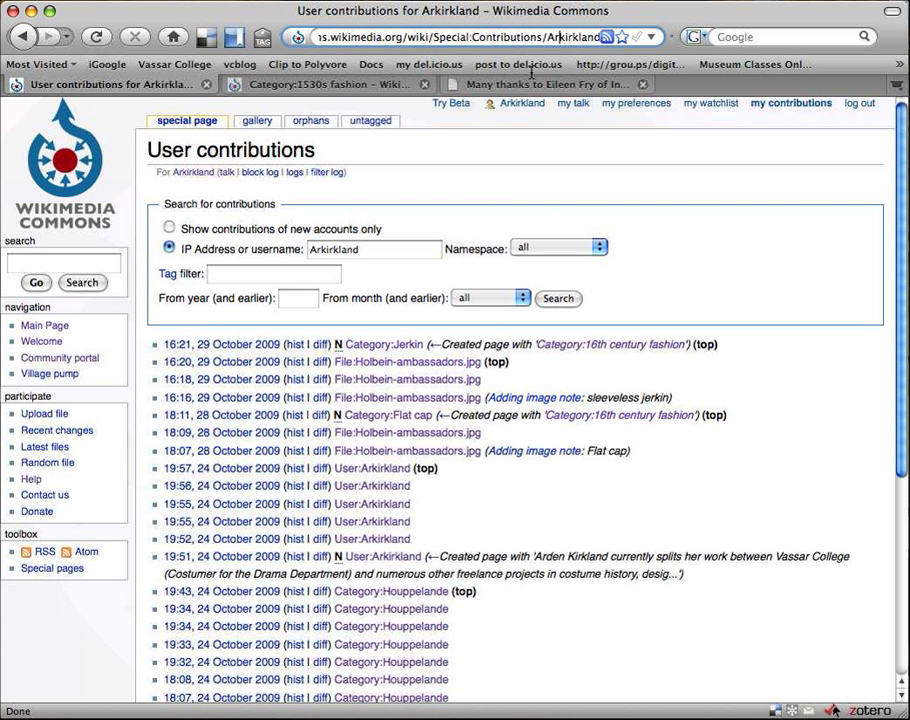